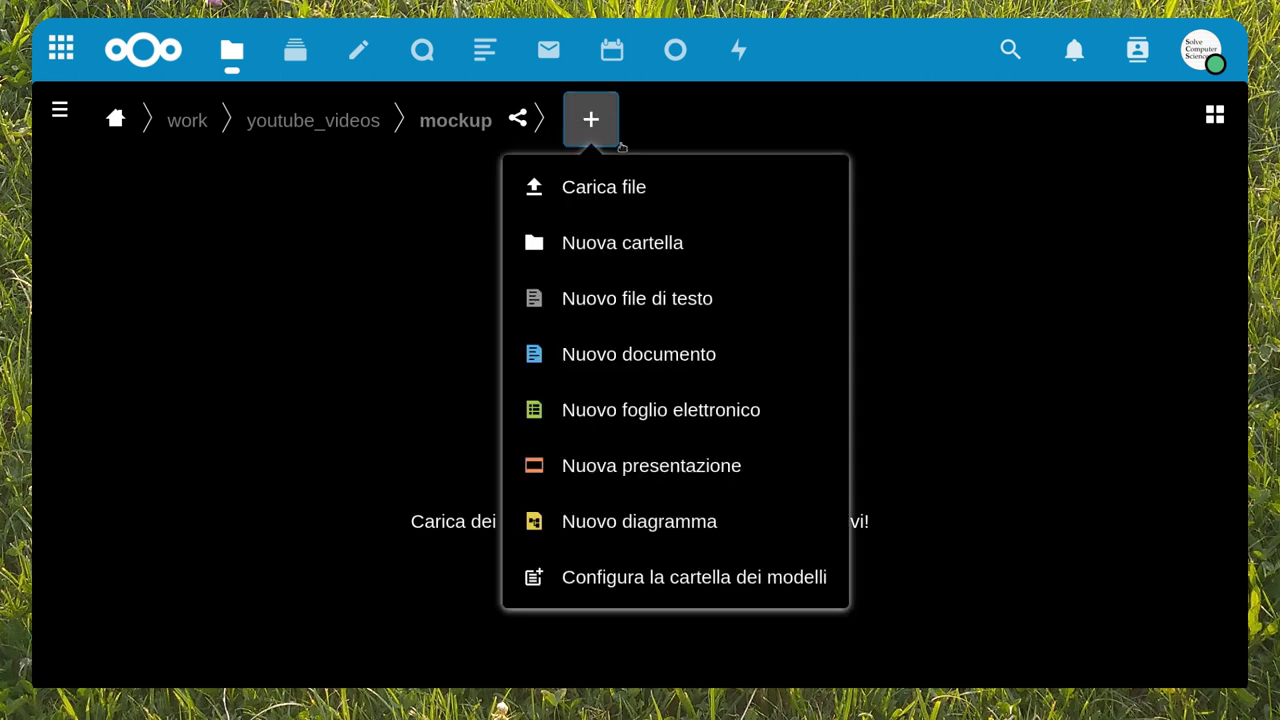
- Create test.odt in the mockup folder and start typing the test sentence in it
{"action": "left_click", "coordinate": [655, 352]}
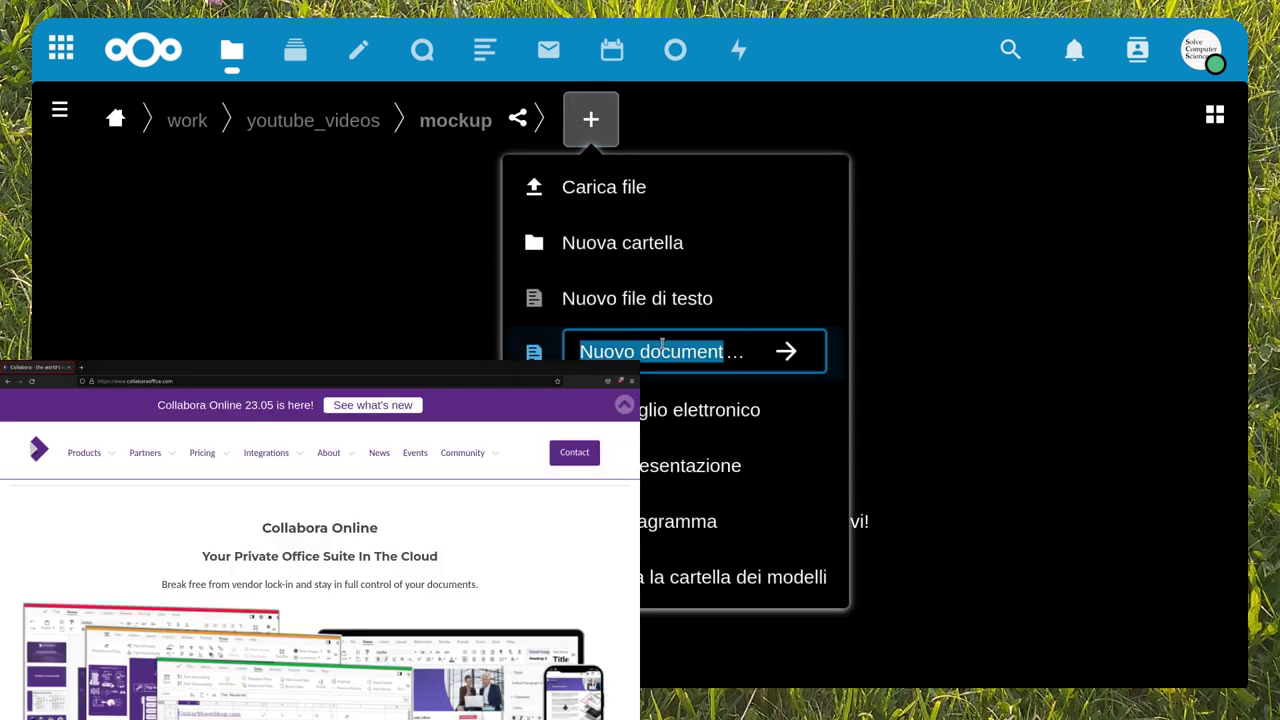
{"action": "type", "text": "test.odt"}
{"action": "key", "text": "Return"}
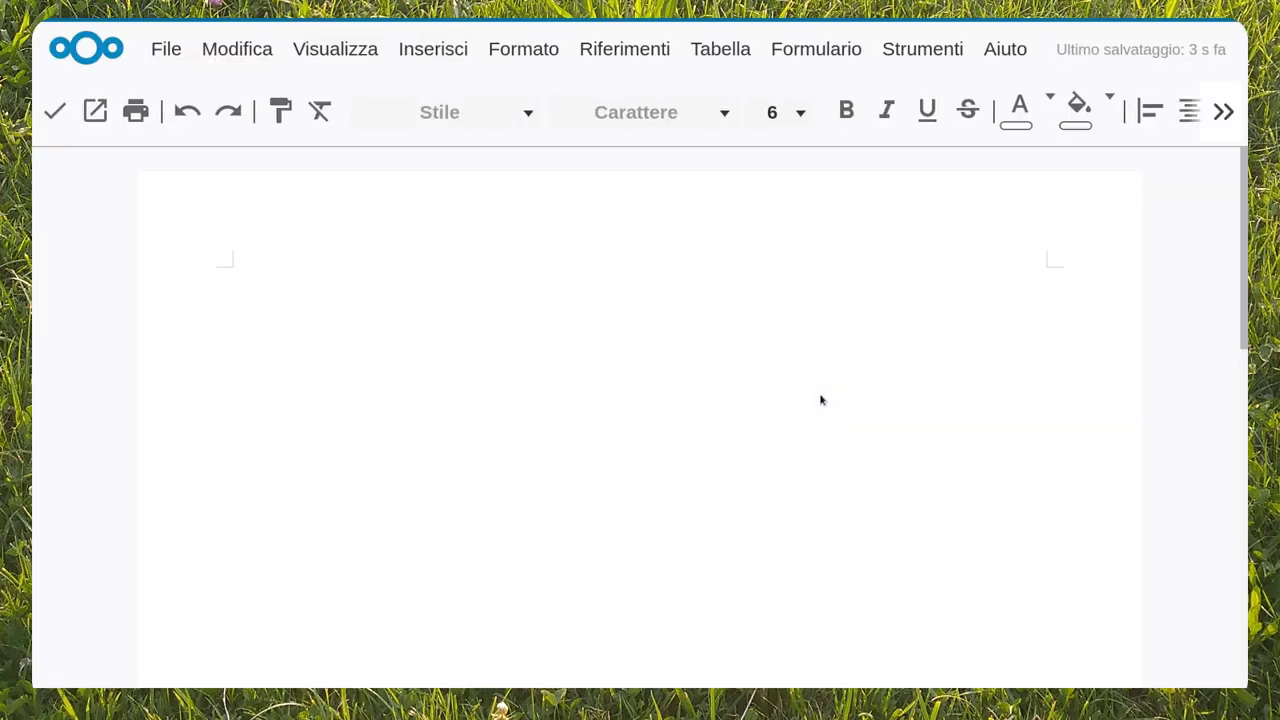
{"action": "type", "text": "This is a te"}
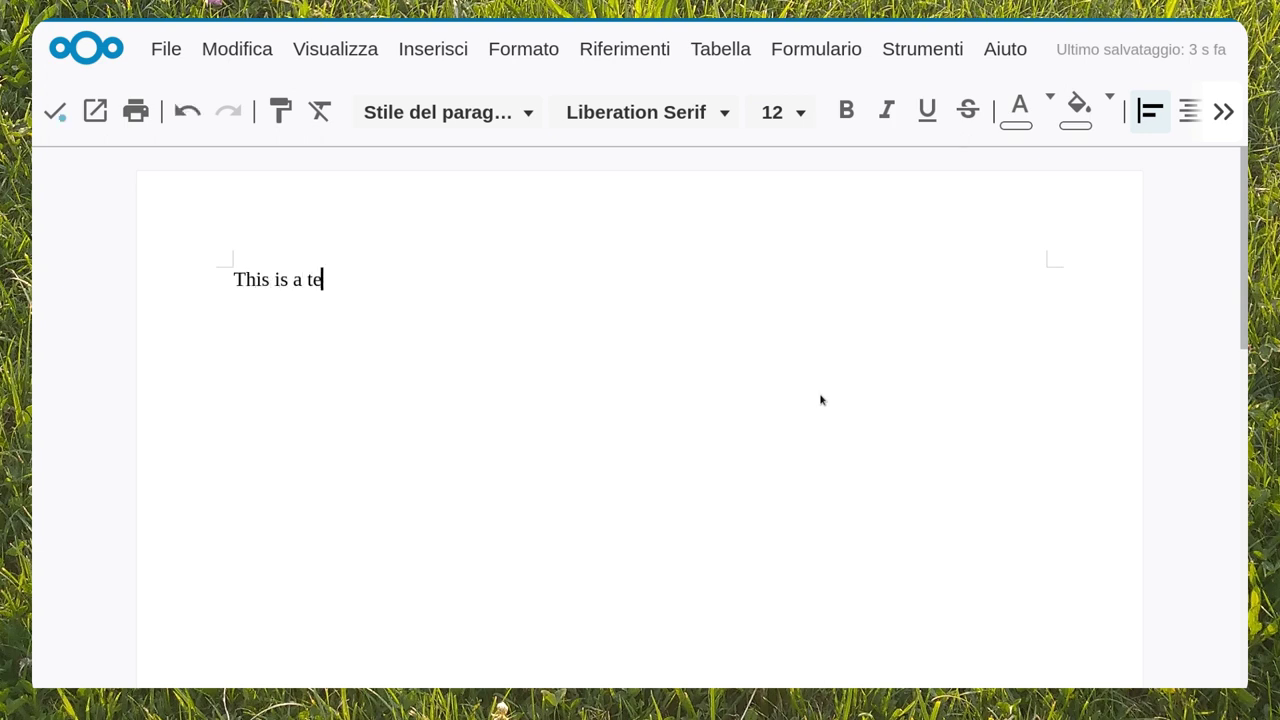
{"action": "type", "text": "documen"}
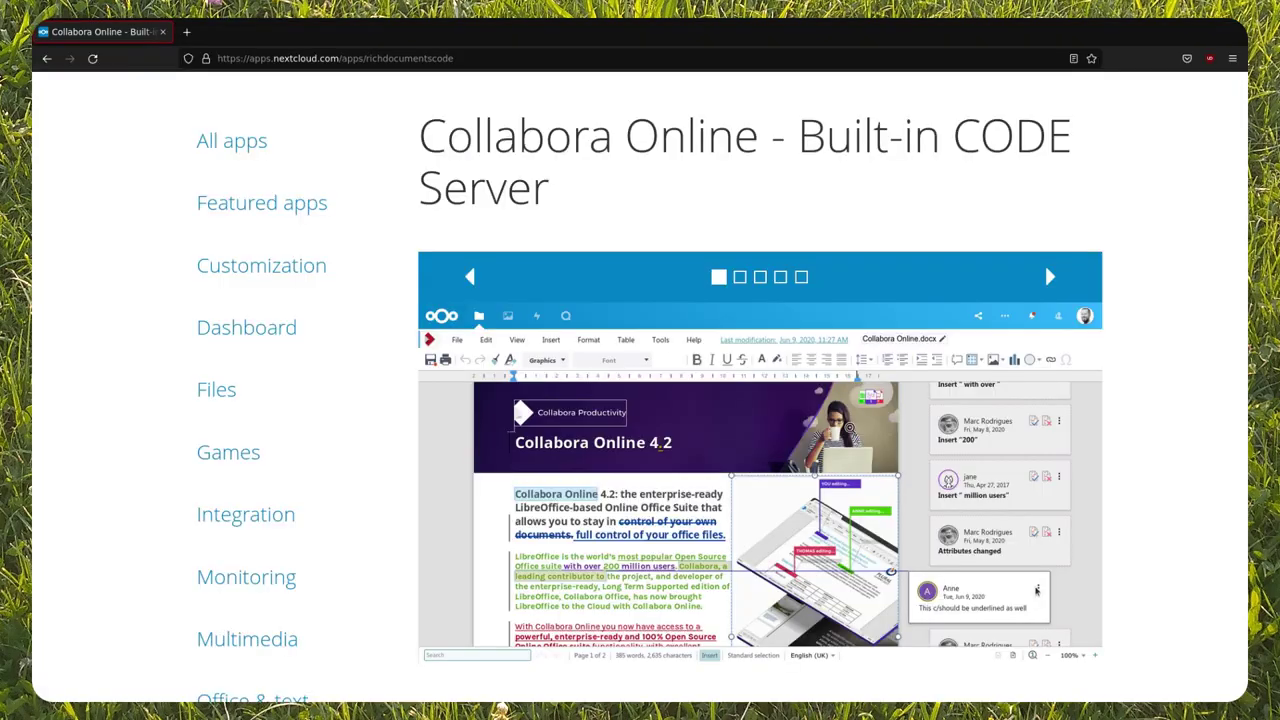
{"action": "scroll", "coordinate": [850, 432], "scroll_direction": "down", "scroll_amount": 5}
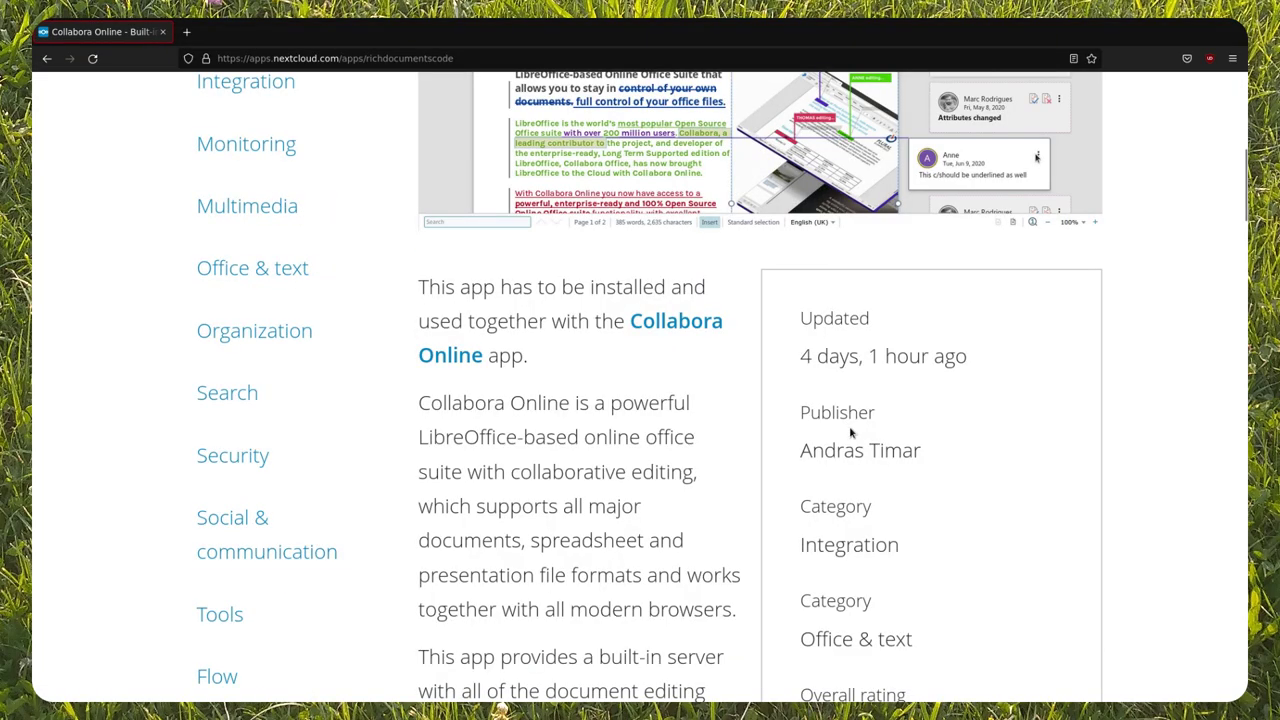
{"action": "scroll", "coordinate": [850, 432], "scroll_direction": "down", "scroll_amount": 3}
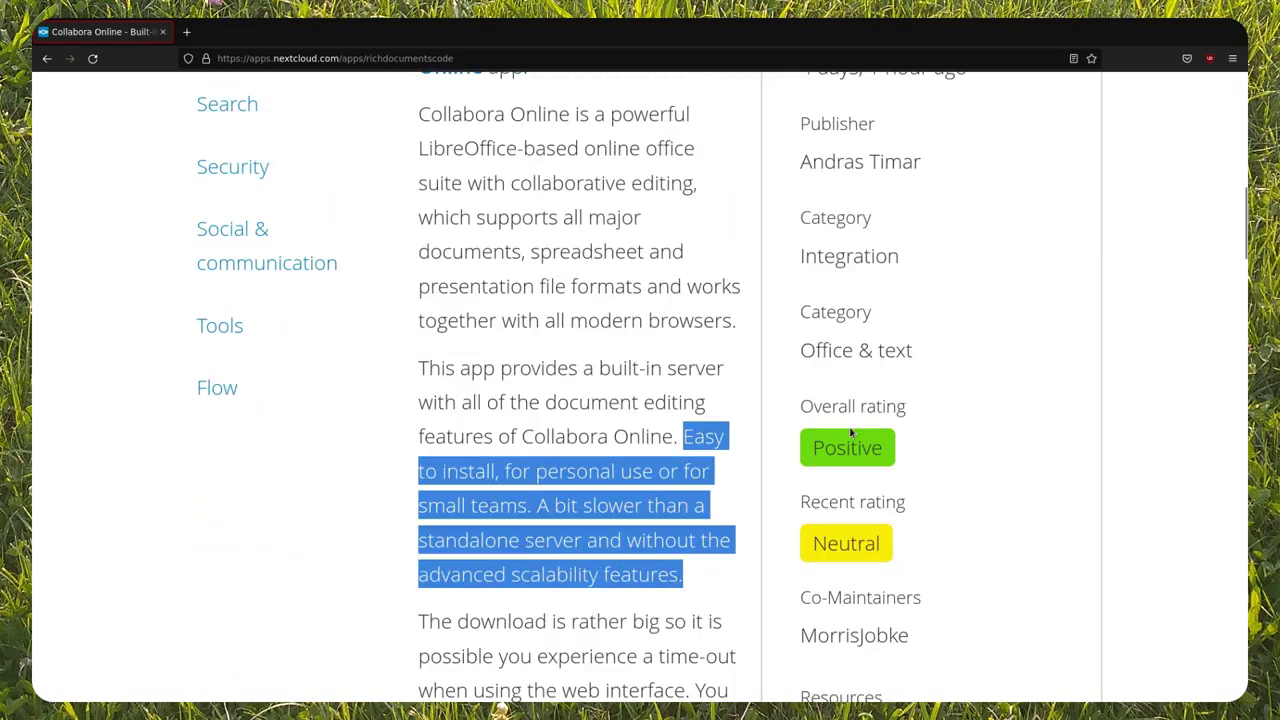
{"action": "scroll", "coordinate": [850, 432], "scroll_direction": "down", "scroll_amount": 2}
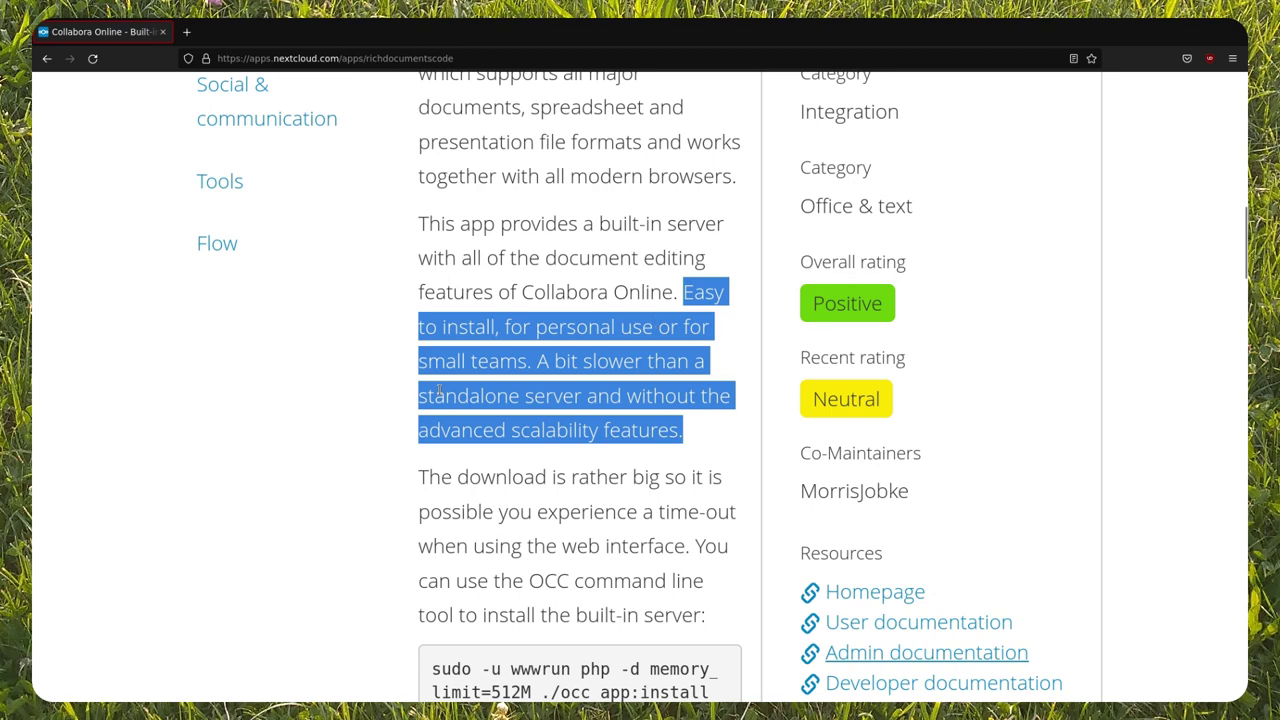
{"action": "left_click", "coordinate": [667, 443]}
{"action": "left_click_drag", "start_coordinate": [538, 361], "coordinate": [697, 452]}
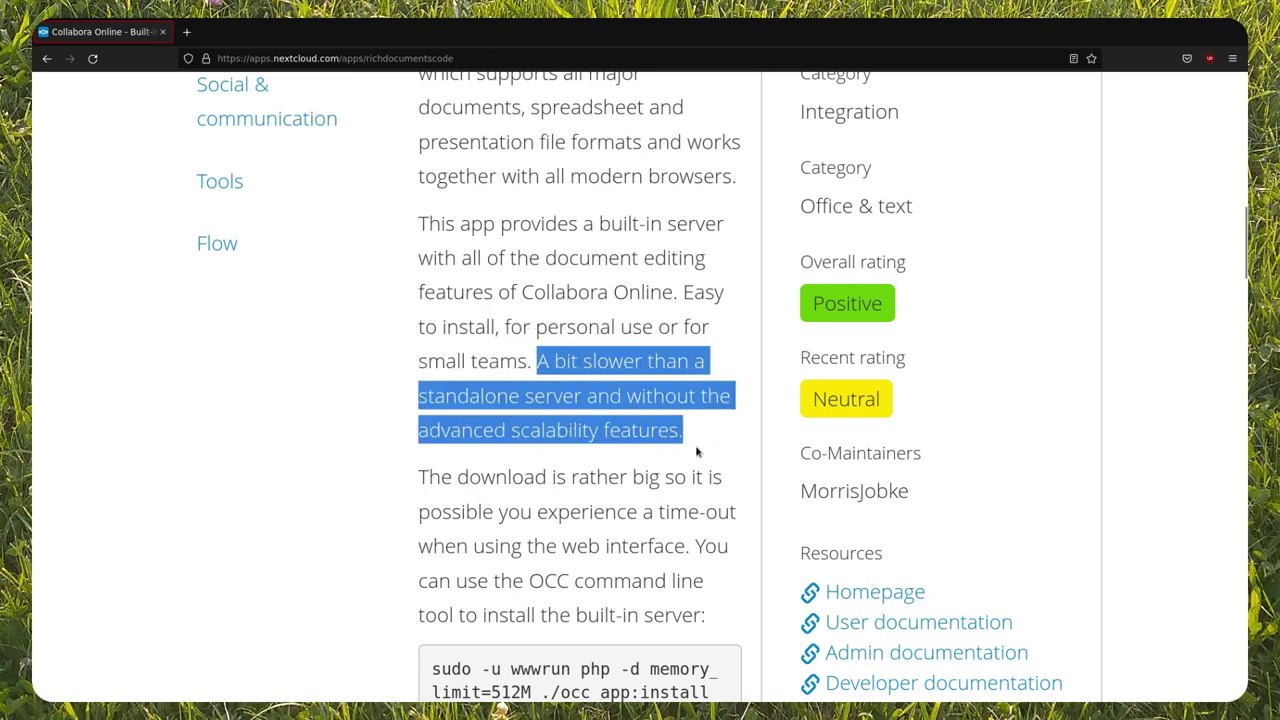
{"action": "left_click", "coordinate": [697, 452]}
{"action": "scroll", "coordinate": [376, 444], "scroll_direction": "down", "scroll_amount": 5}
{"action": "scroll", "coordinate": [374, 443], "scroll_direction": "down", "scroll_amount": 2}
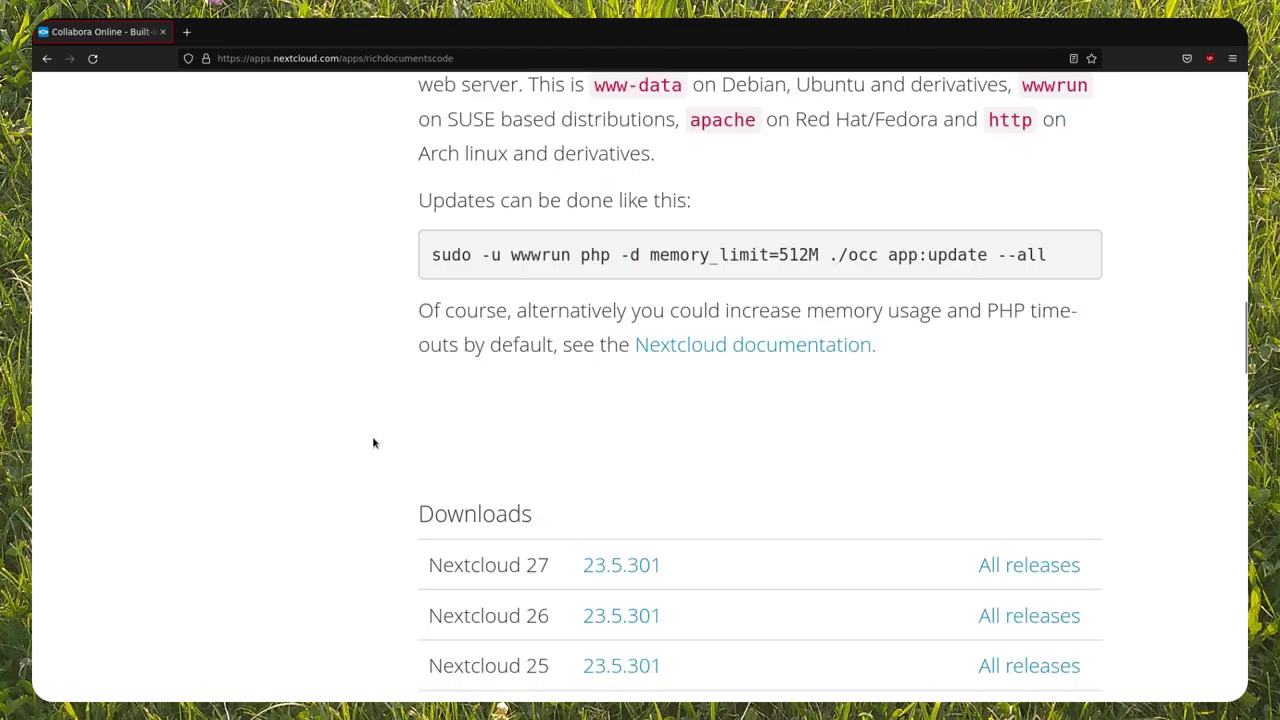
{"action": "scroll", "coordinate": [373, 440], "scroll_direction": "up", "scroll_amount": 4}
{"action": "scroll", "coordinate": [373, 440], "scroll_direction": "up", "scroll_amount": 2}
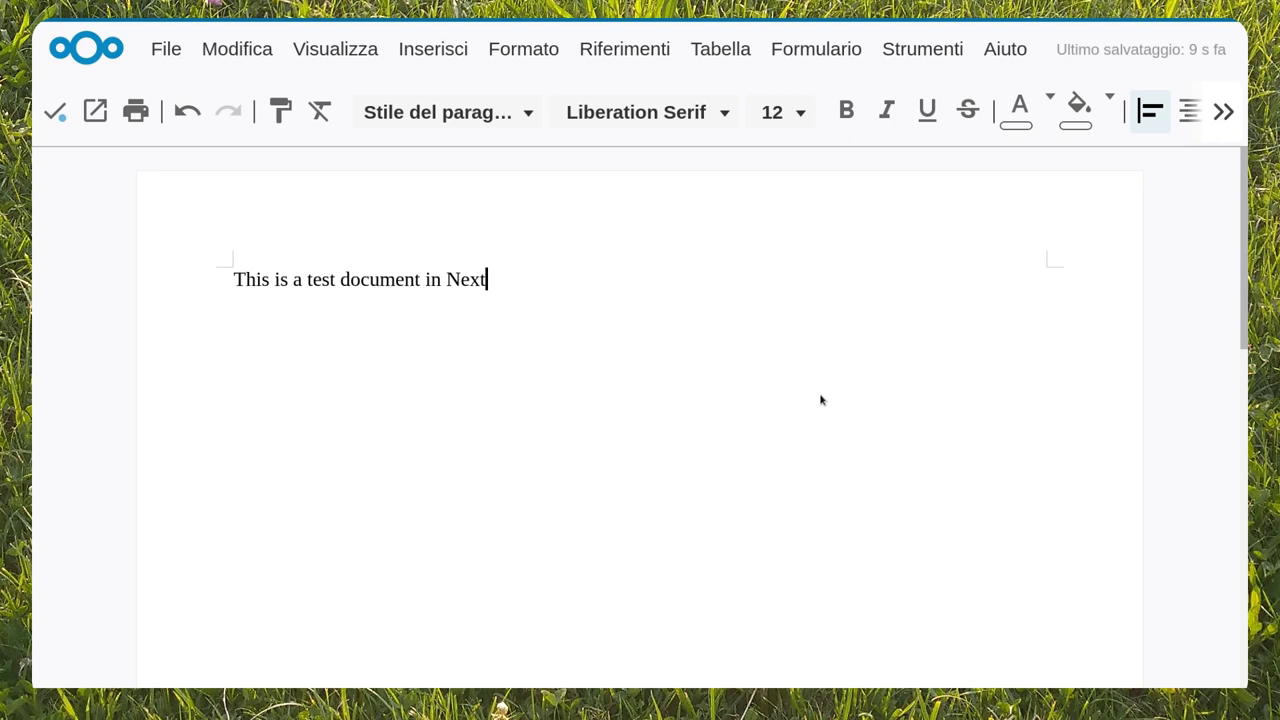
- Finish the sentence with 'ud' and make the word Nextcloud bold
{"action": "type", "text": "cloud!"}
{"action": "left_click_drag", "start_coordinate": [446, 279], "coordinate": [531, 279]}
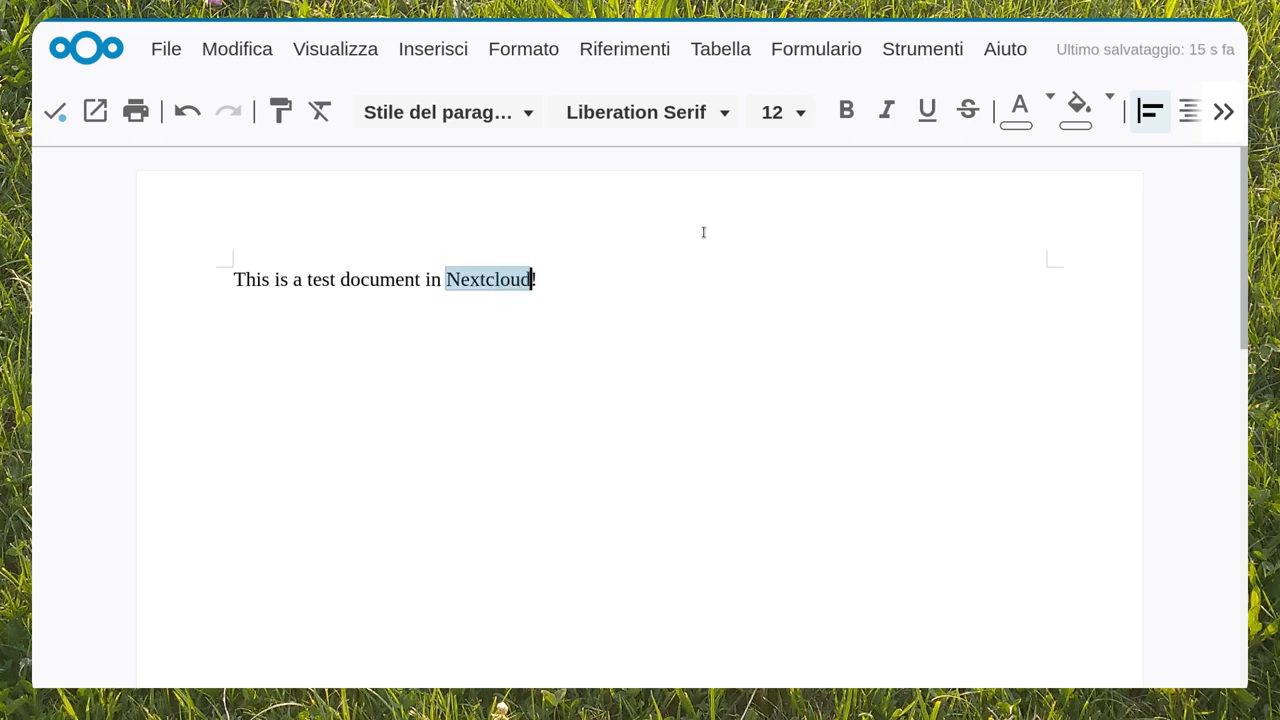
{"action": "left_click", "coordinate": [846, 110]}
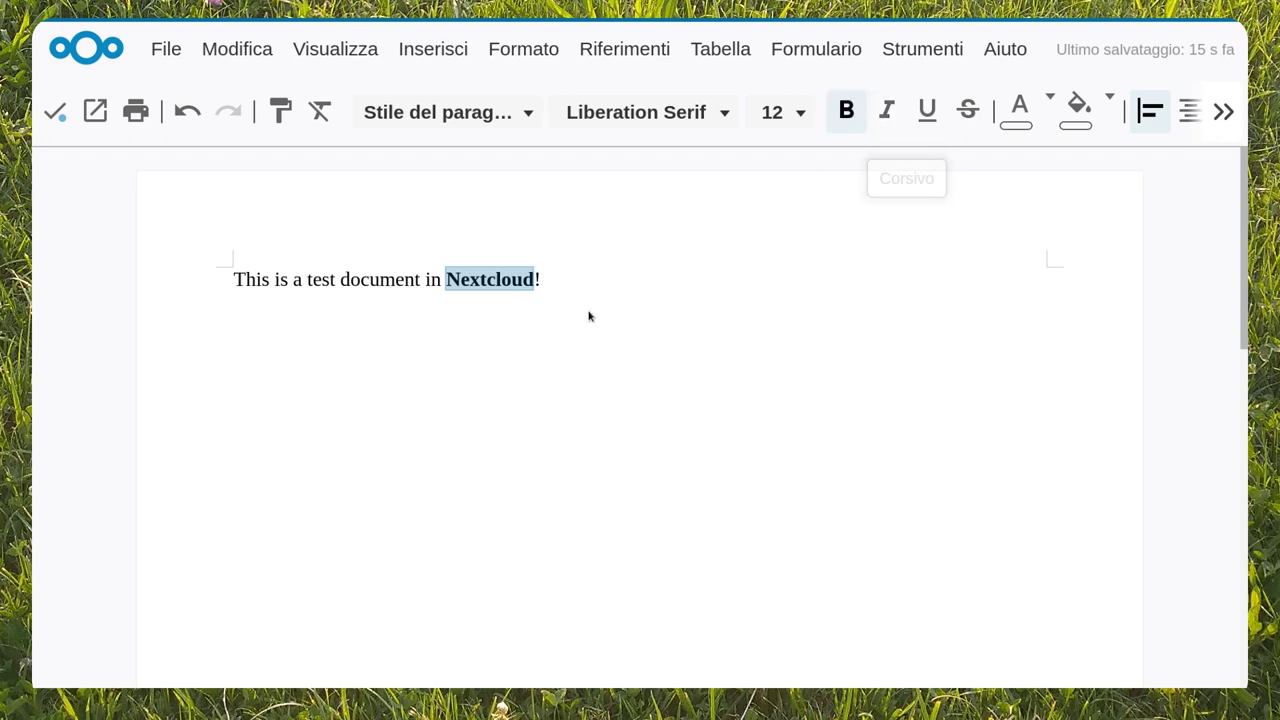
- Make the text before Nextcloud italic and underlined
{"action": "key", "text": "End"}
{"action": "left_click_drag", "start_coordinate": [233, 279], "coordinate": [441, 279]}
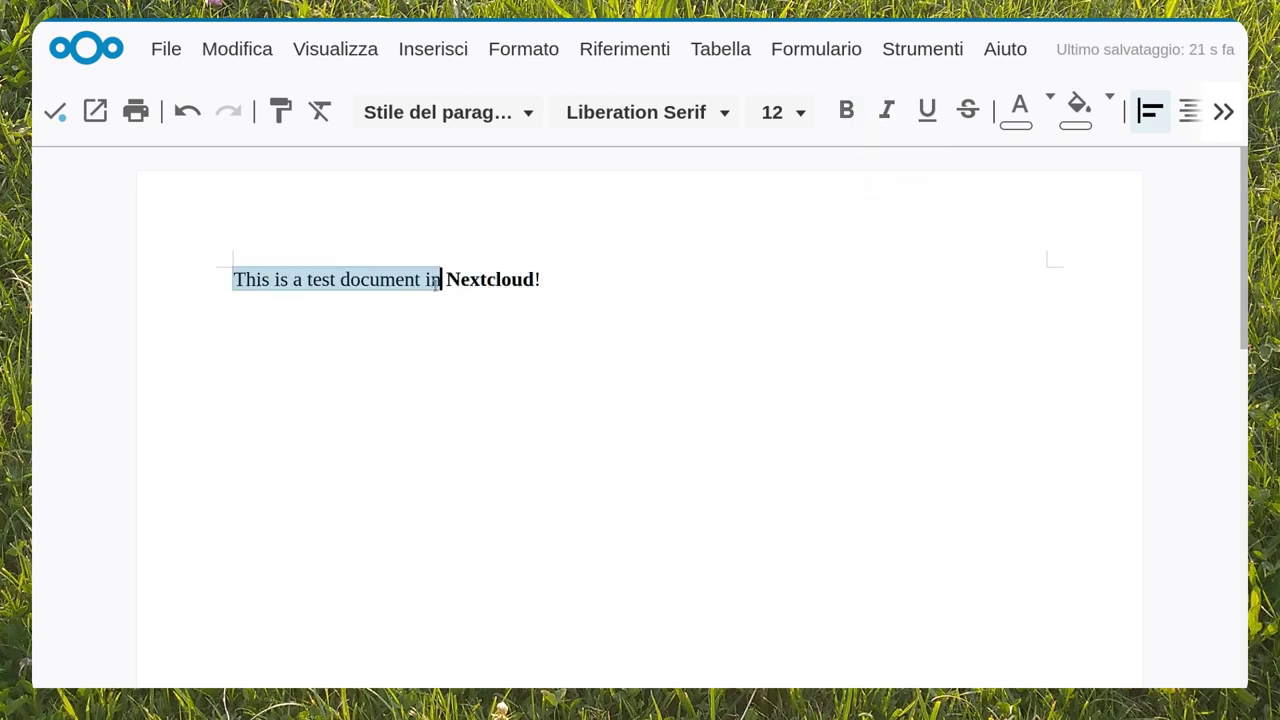
{"action": "left_click", "coordinate": [886, 110]}
{"action": "left_click", "coordinate": [927, 110]}
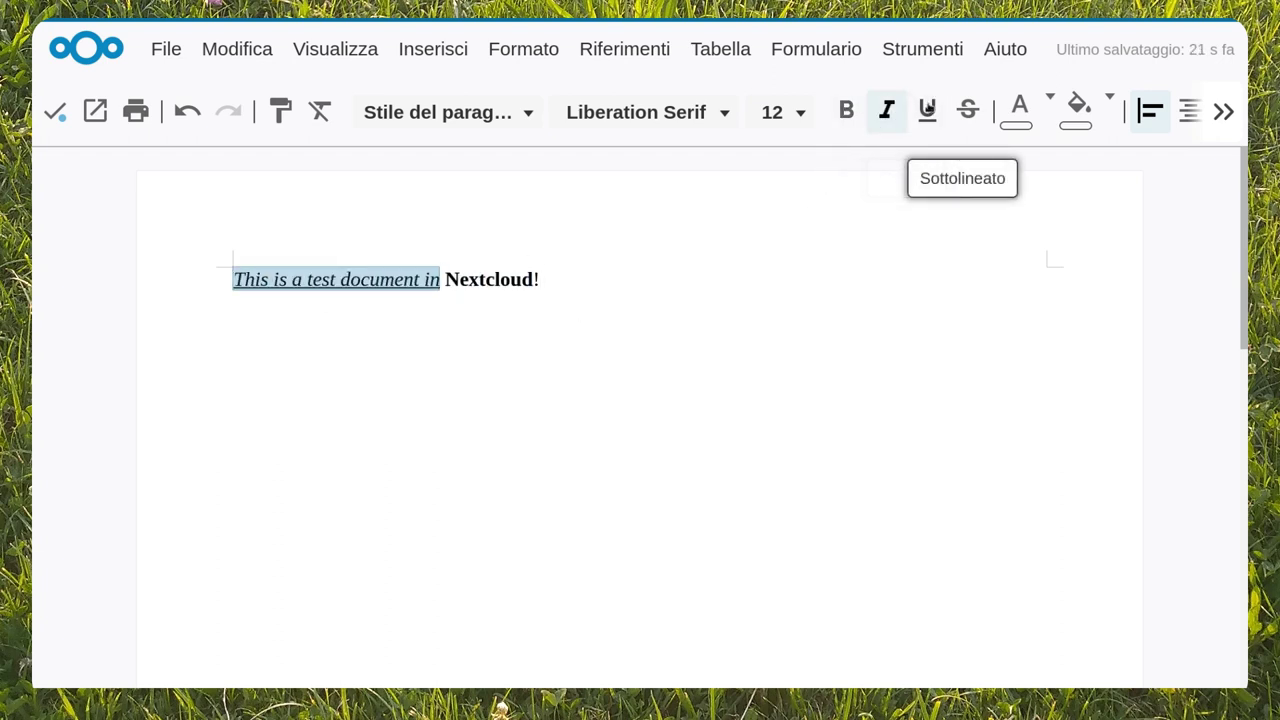
{"action": "left_click", "coordinate": [663, 292]}
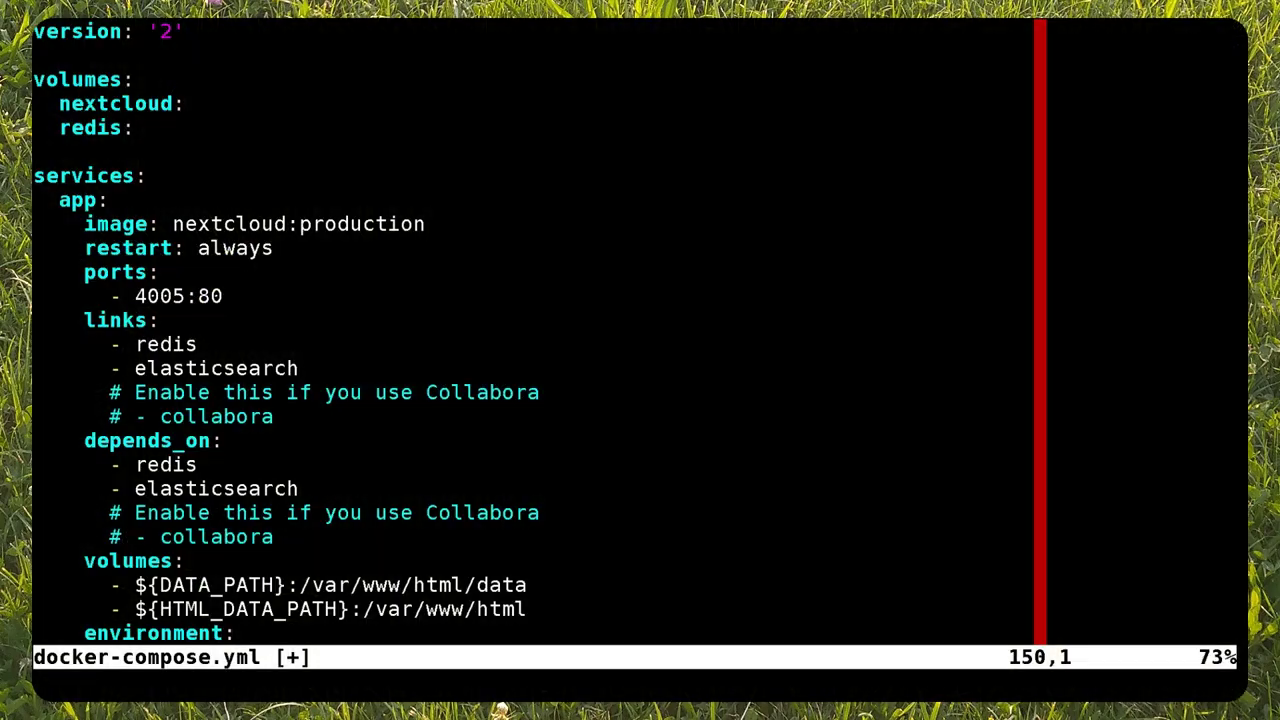
{"action": "key", "text": "Down"}
{"action": "key", "text": "Down"}
{"action": "key", "text": "Down"}
{"action": "key", "text": "Down"}
{"action": "key", "text": "Down"}
{"action": "key", "text": "Down"}
{"action": "key", "text": "Down"}
{"action": "key", "text": "Down"}
{"action": "key", "text": "Down"}
{"action": "key", "text": "Down"}
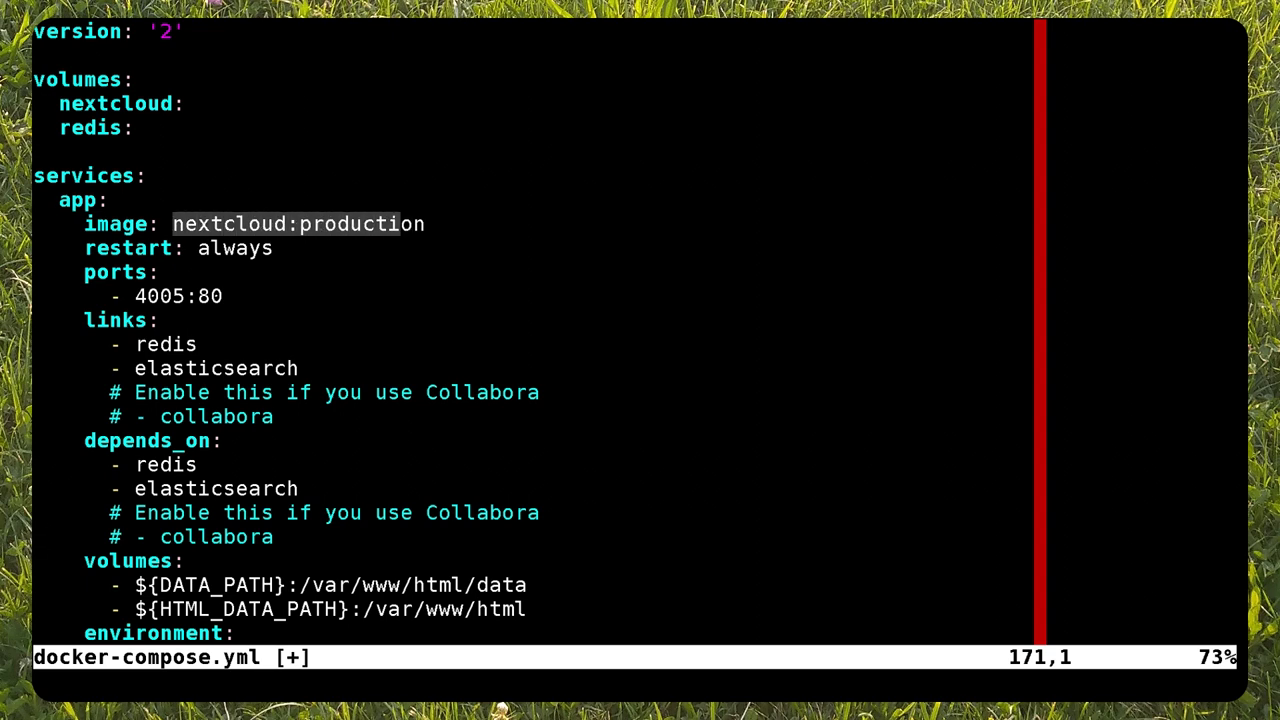
{"action": "key", "text": "Down"}
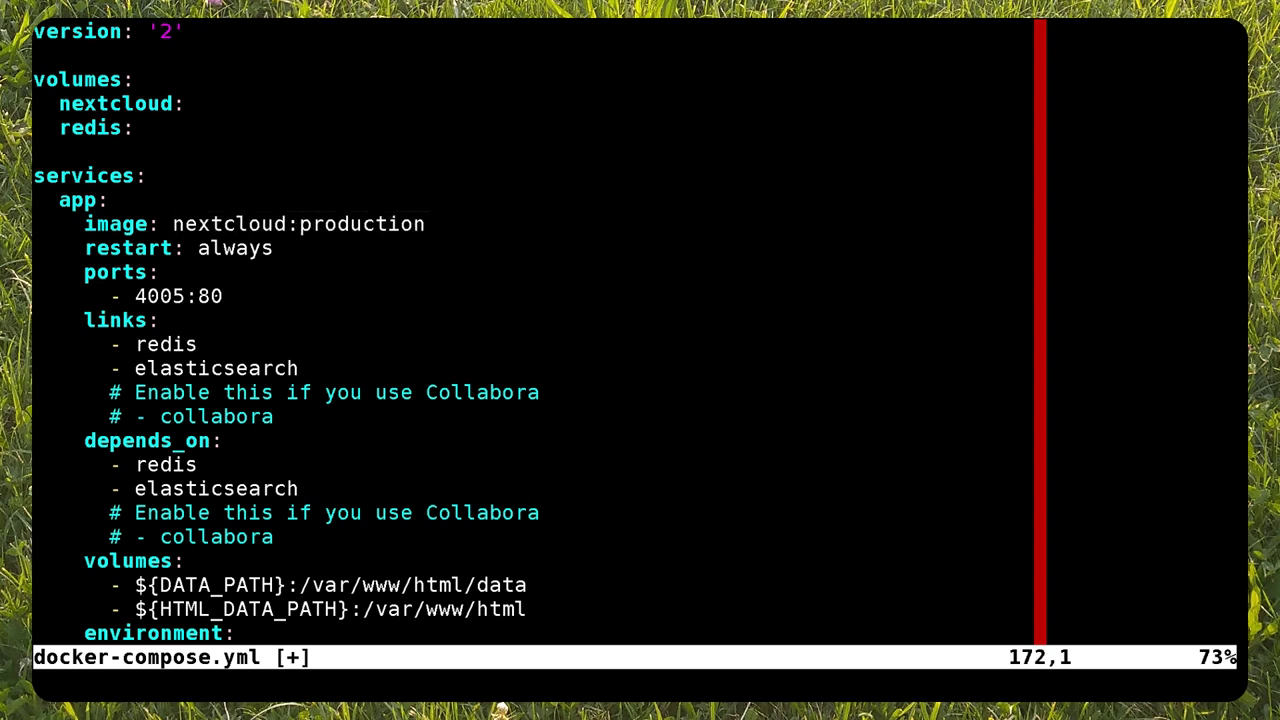
{"action": "key", "text": "Down"}
{"action": "key", "text": "Down"}
{"action": "key", "text": "Down"}
{"action": "key", "text": "Down"}
{"action": "key", "text": "Down"}
{"action": "key", "text": "Down"}
{"action": "key", "text": "Down"}
{"action": "key", "text": "Down"}
{"action": "key", "text": "Down"}
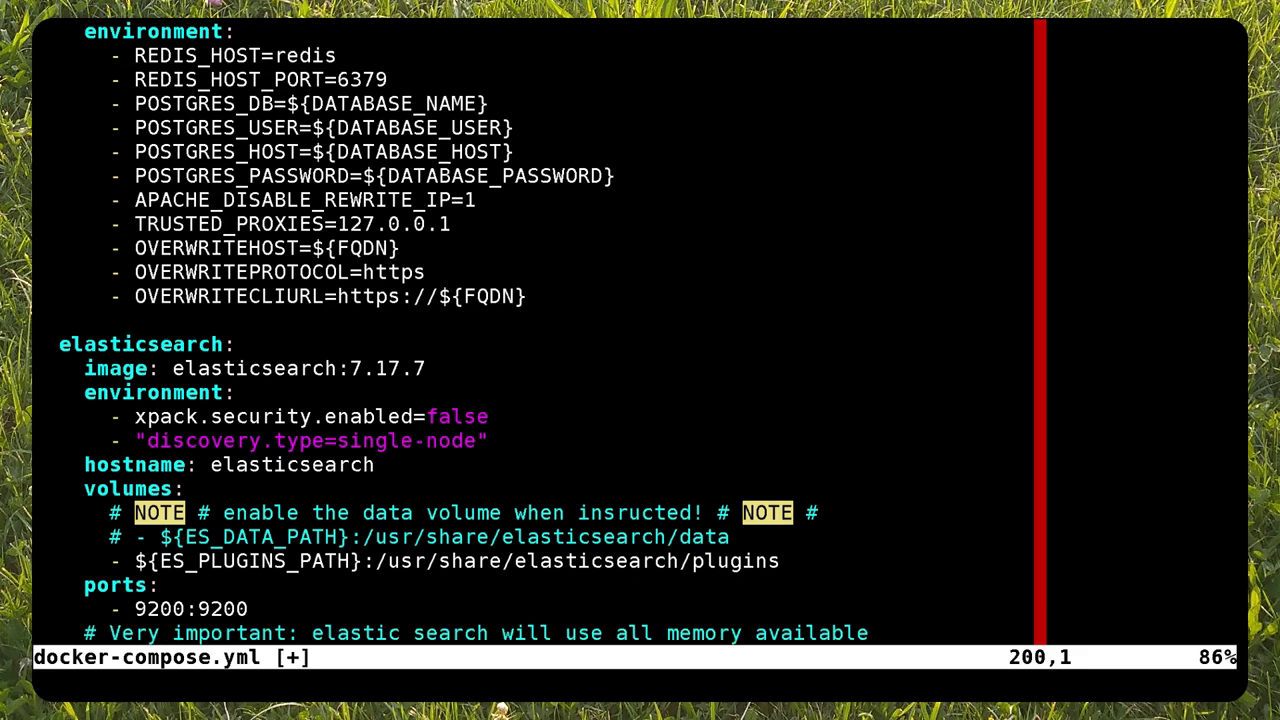
{"action": "key", "text": "Down"}
{"action": "key", "text": "Down"}
{"action": "key", "text": "Down"}
{"action": "key", "text": "Down"}
{"action": "key", "text": "Down"}
{"action": "key", "text": "Down"}
{"action": "key", "text": "Down"}
{"action": "key", "text": "Down"}
{"action": "key", "text": "Down"}
{"action": "key", "text": "Down"}
{"action": "key", "text": "Down"}
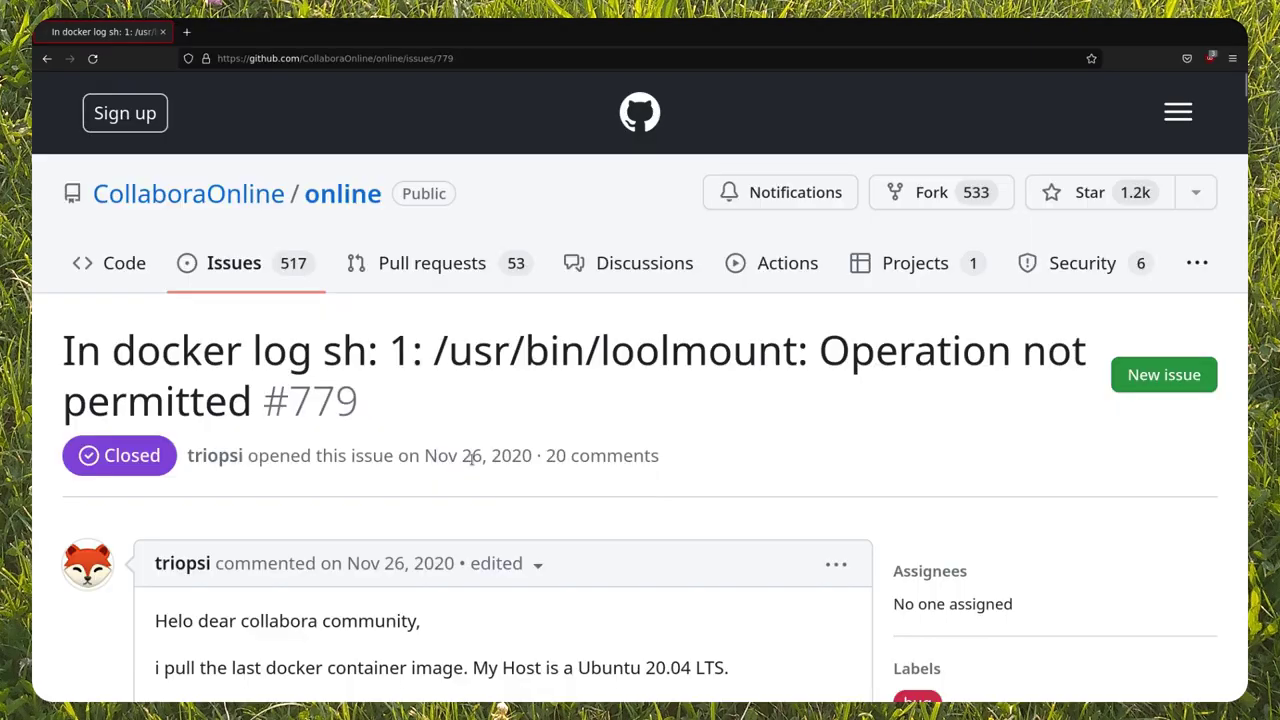
{"action": "scroll", "coordinate": [766, 391], "scroll_direction": "down", "scroll_amount": 5}
{"action": "scroll", "coordinate": [766, 391], "scroll_direction": "down", "scroll_amount": 5}
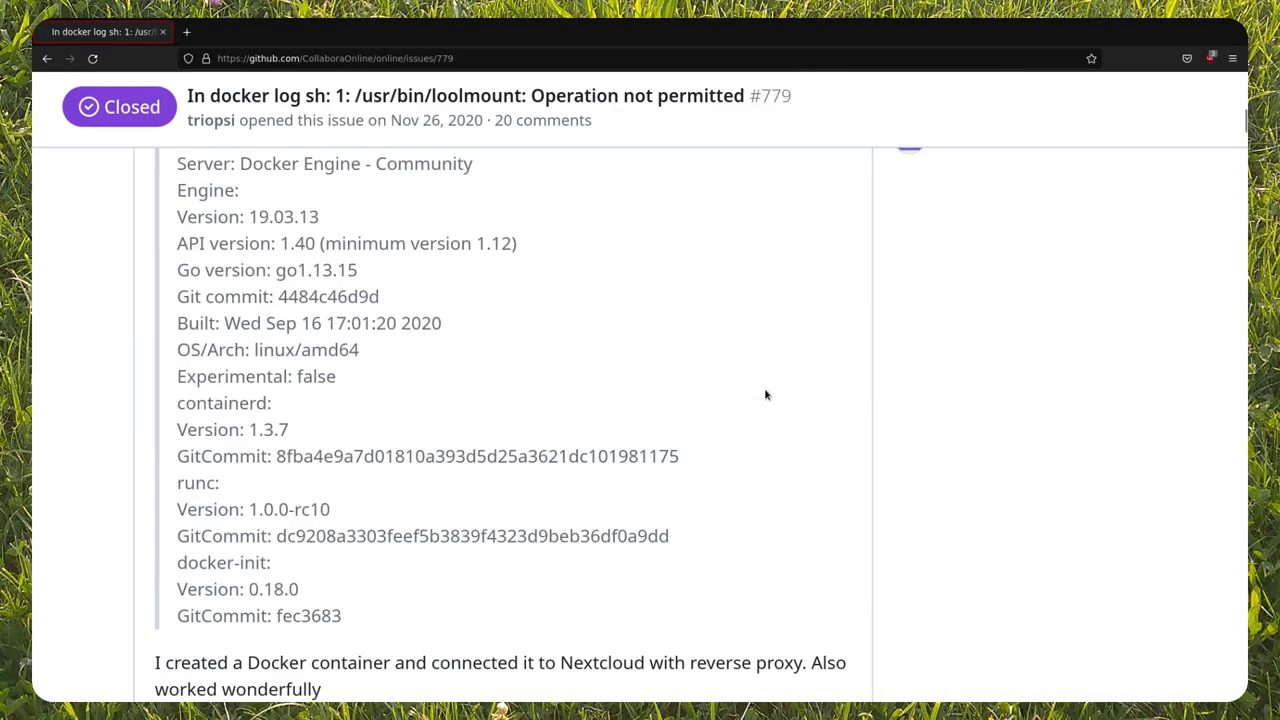
{"action": "scroll", "coordinate": [766, 391], "scroll_direction": "down", "scroll_amount": 5}
{"action": "scroll", "coordinate": [766, 391], "scroll_direction": "down", "scroll_amount": 5}
{"action": "scroll", "coordinate": [766, 391], "scroll_direction": "down", "scroll_amount": 5}
{"action": "scroll", "coordinate": [766, 394], "scroll_direction": "down", "scroll_amount": 5}
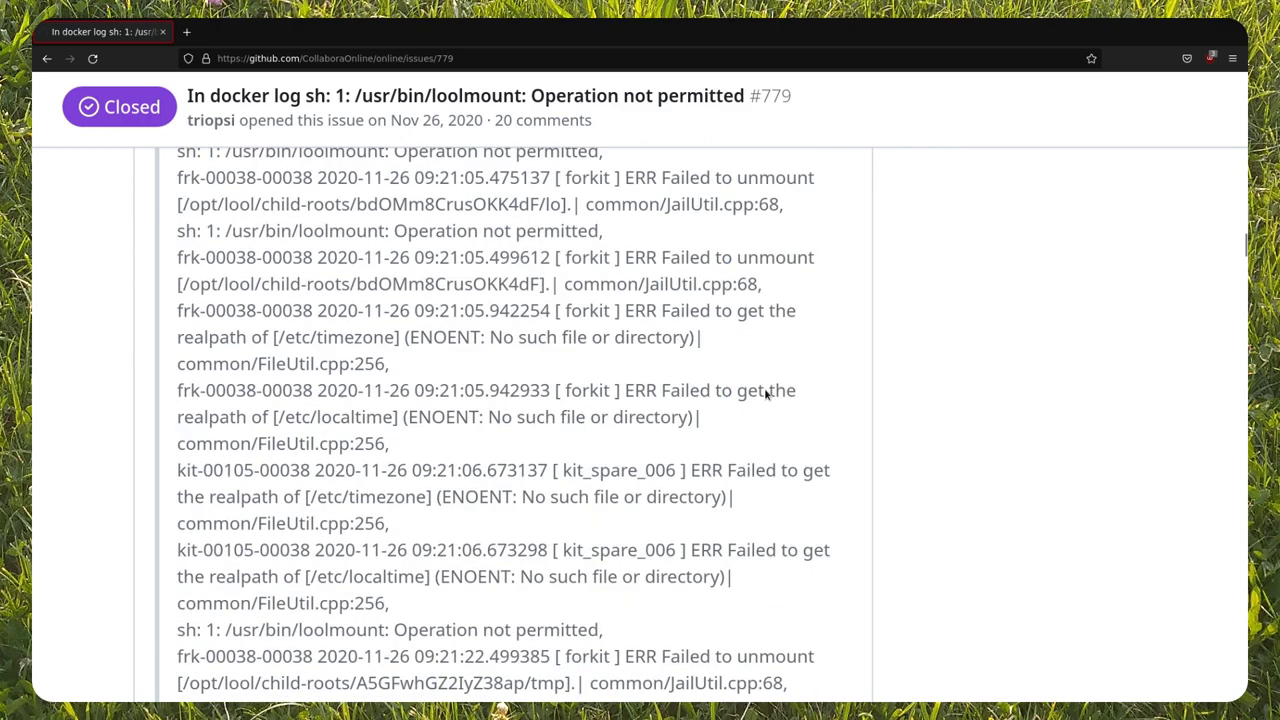
{"action": "scroll", "coordinate": [766, 394], "scroll_direction": "down", "scroll_amount": 5}
{"action": "scroll", "coordinate": [789, 410], "scroll_direction": "down", "scroll_amount": 5}
{"action": "scroll", "coordinate": [789, 410], "scroll_direction": "down", "scroll_amount": 5}
{"action": "scroll", "coordinate": [789, 410], "scroll_direction": "down", "scroll_amount": 5}
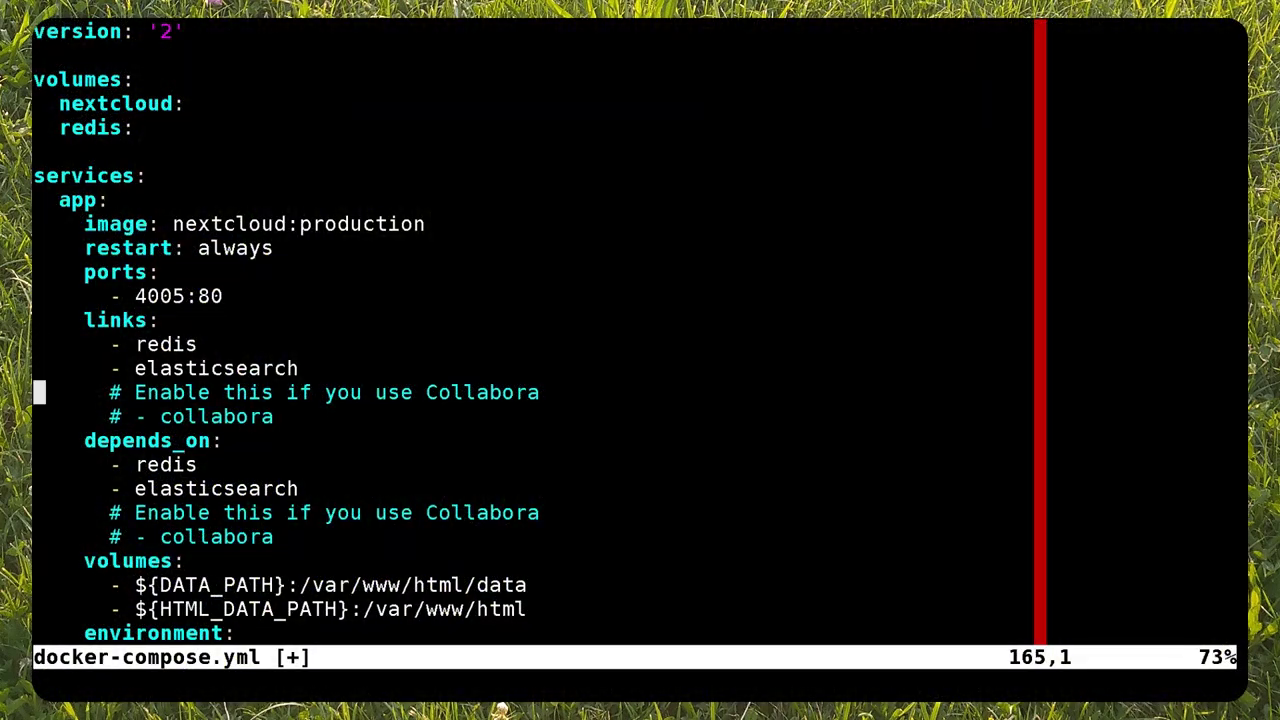
- Uncomment the collabora entries under links and depends_on in docker-compose.yml
{"action": "key", "text": "V"}
{"action": "key", "text": "j"}
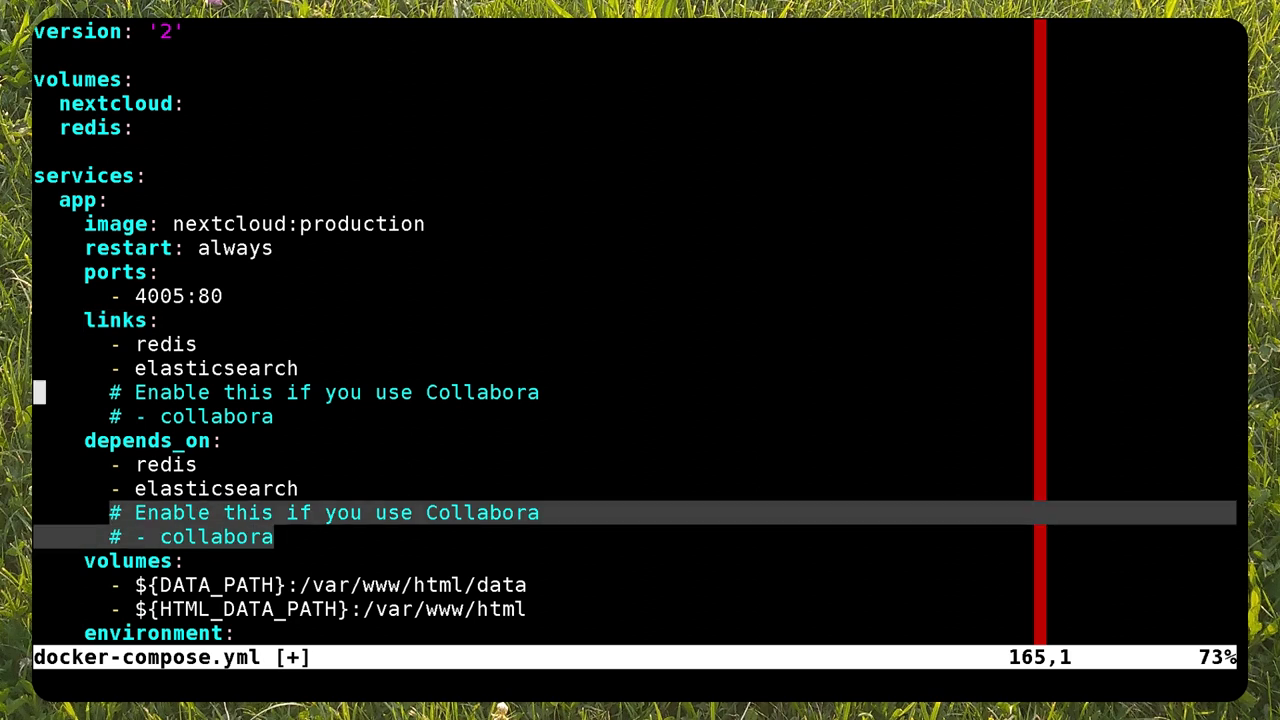
{"action": "key", "text": "Return"}
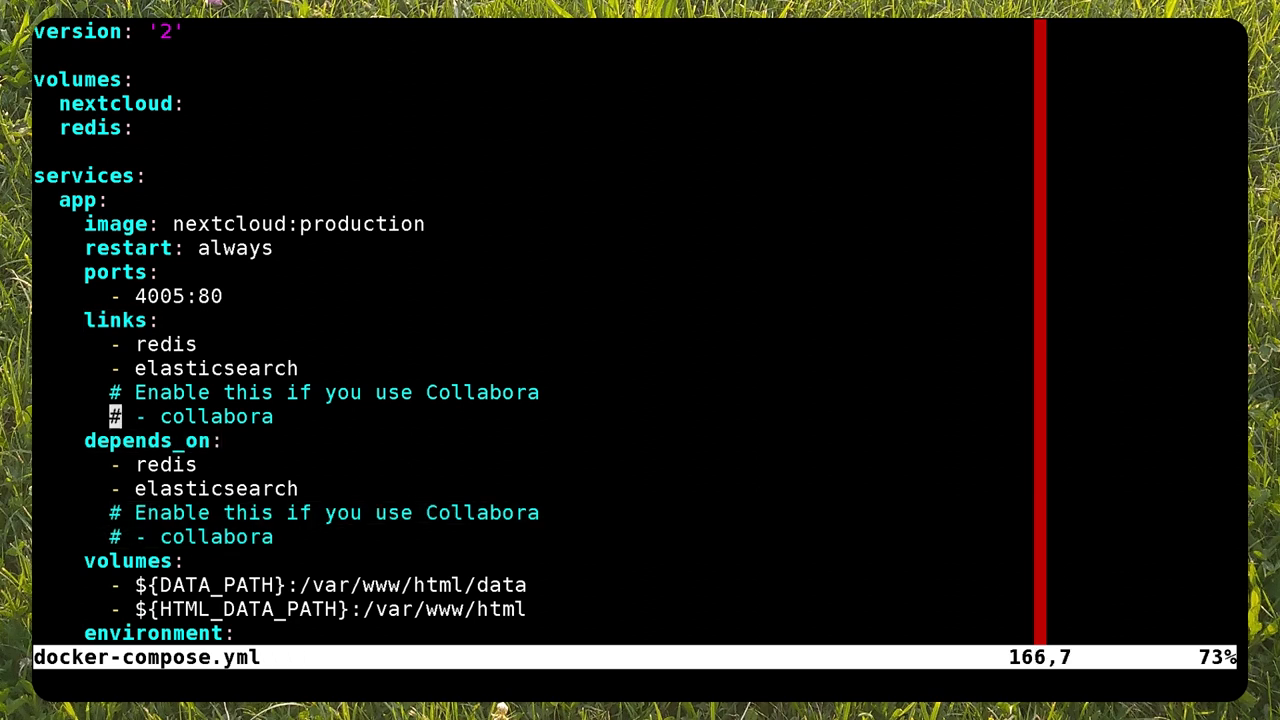
{"action": "key", "text": "x"}
{"action": "key", "text": "x"}
{"action": "key", "text": "x"}
{"action": "key", "text": "j"}
{"action": "key", "text": "j"}
{"action": "key", "text": "j"}
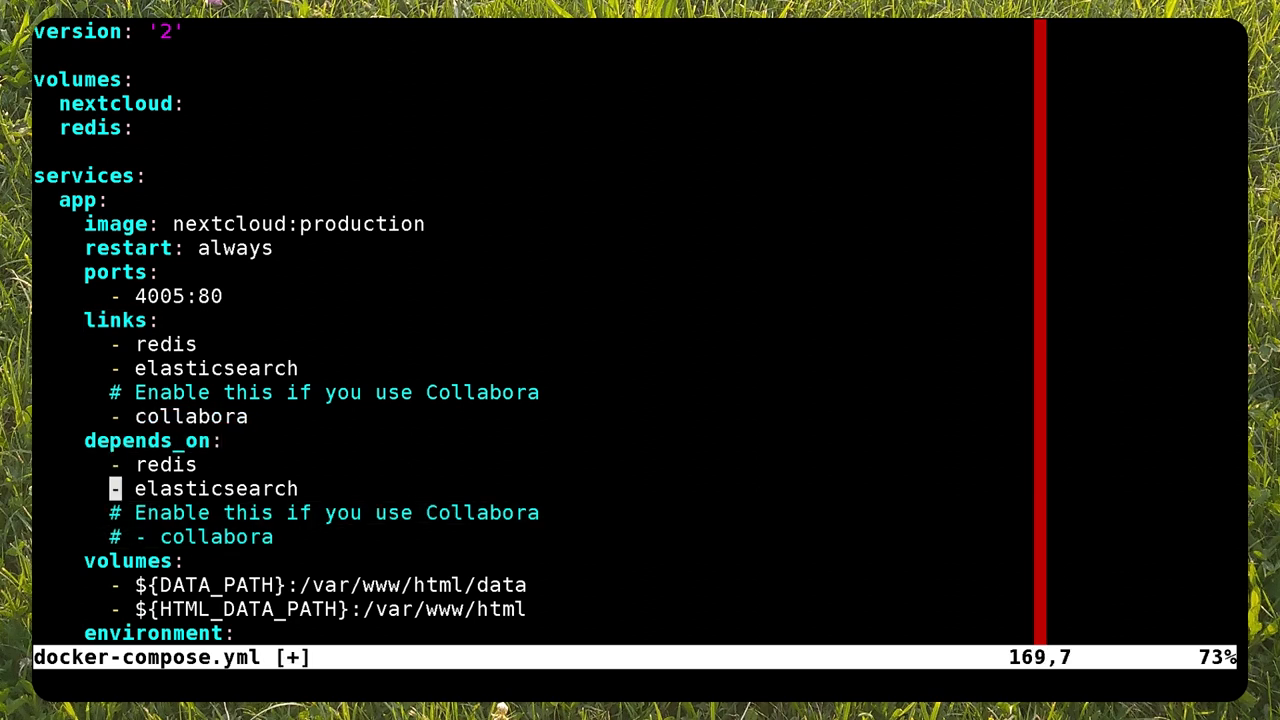
{"action": "key", "text": "j"}
{"action": "key", "text": "j"}
{"action": "key", "text": "x"}
{"action": "key", "text": "x"}
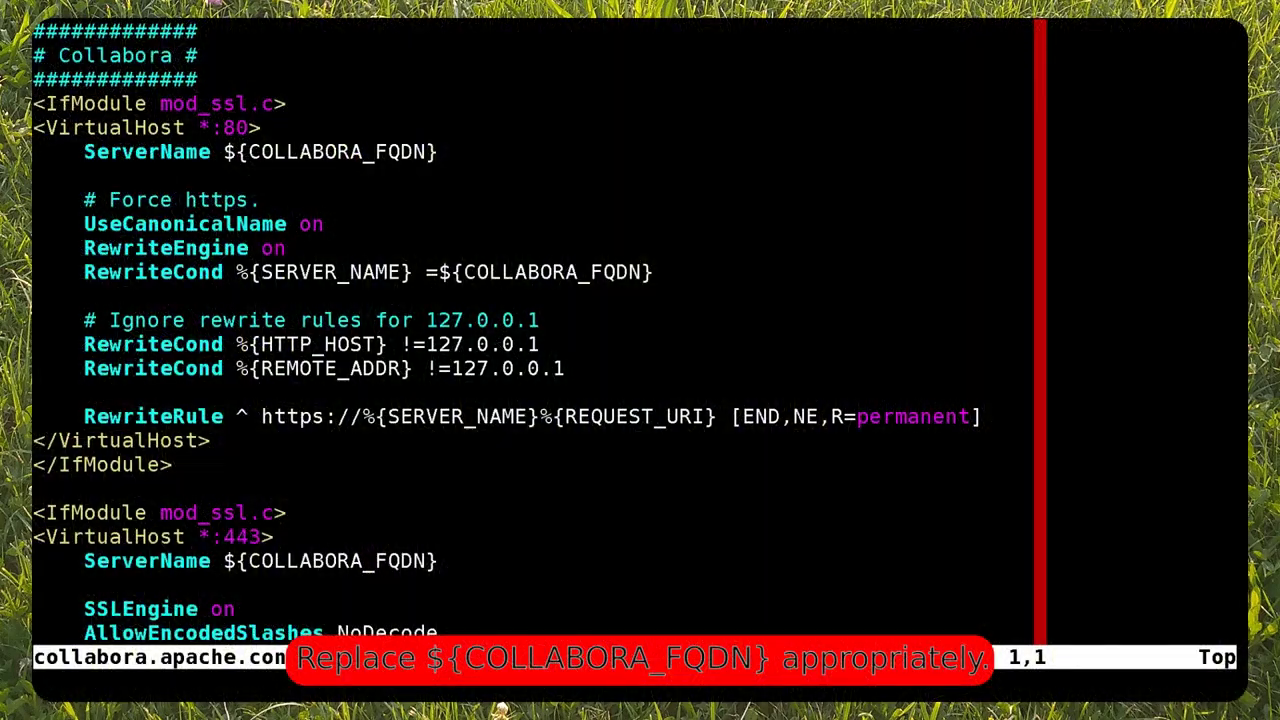
{"action": "key", "text": "j"}
{"action": "key", "text": "j"}
{"action": "key", "text": "j"}
{"action": "key", "text": "j"}
{"action": "key", "text": "j"}
{"action": "key", "text": "j"}
{"action": "key", "text": "j"}
{"action": "key", "text": "j"}
{"action": "key", "text": "j"}
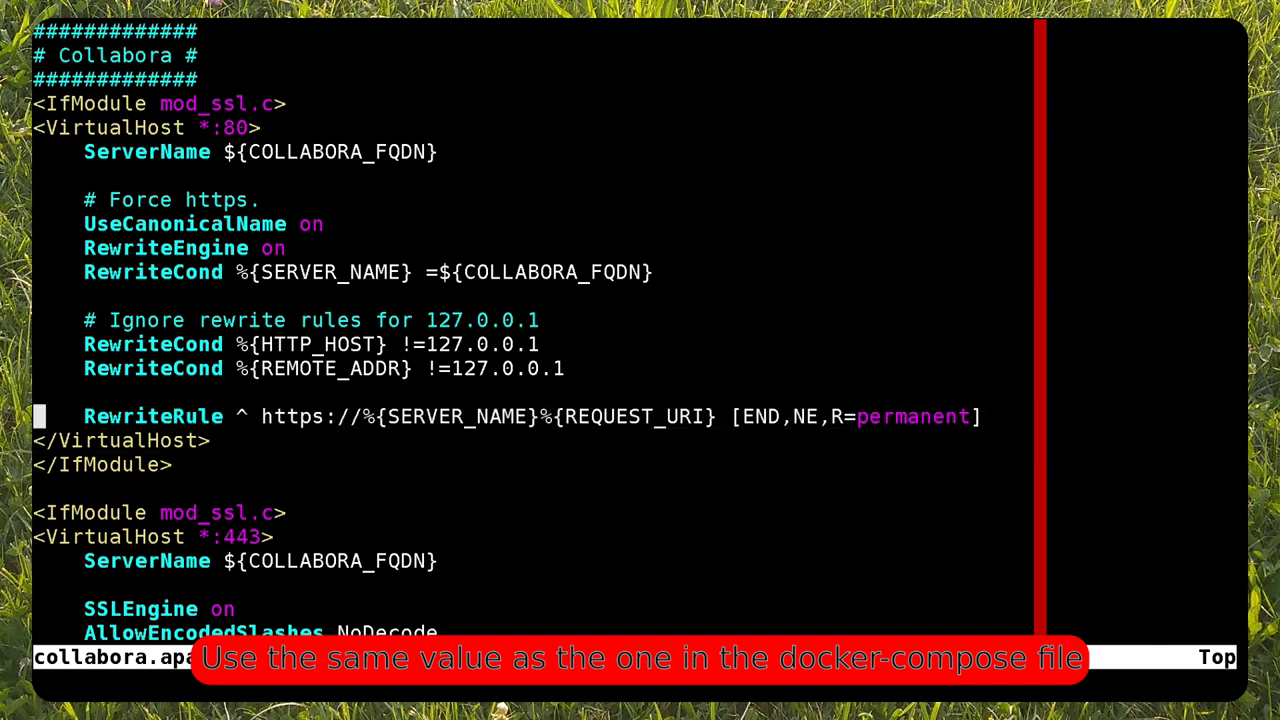
{"action": "key", "text": "j"}
{"action": "key", "text": "j"}
{"action": "key", "text": "j"}
{"action": "key", "text": "j"}
{"action": "key", "text": "j"}
{"action": "key", "text": "j"}
{"action": "key", "text": "j"}
{"action": "key", "text": "j"}
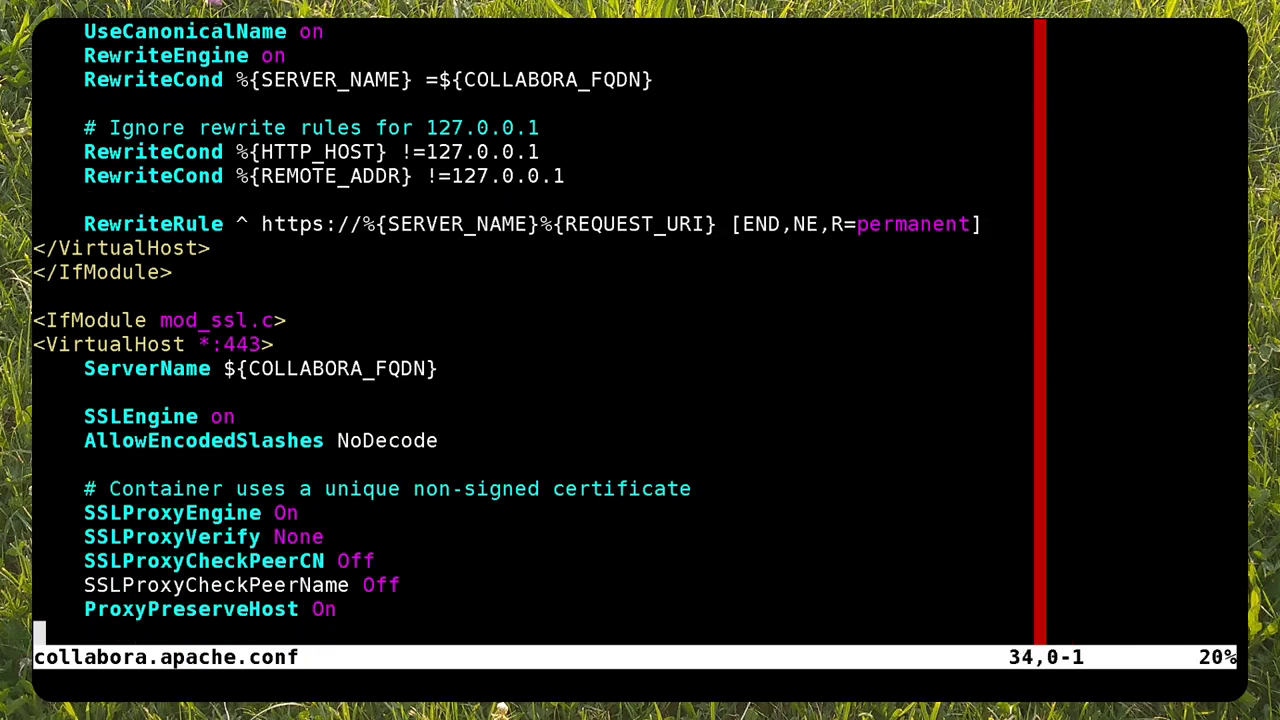
{"action": "key", "text": "j"}
{"action": "key", "text": "j"}
{"action": "key", "text": "j"}
{"action": "key", "text": "j"}
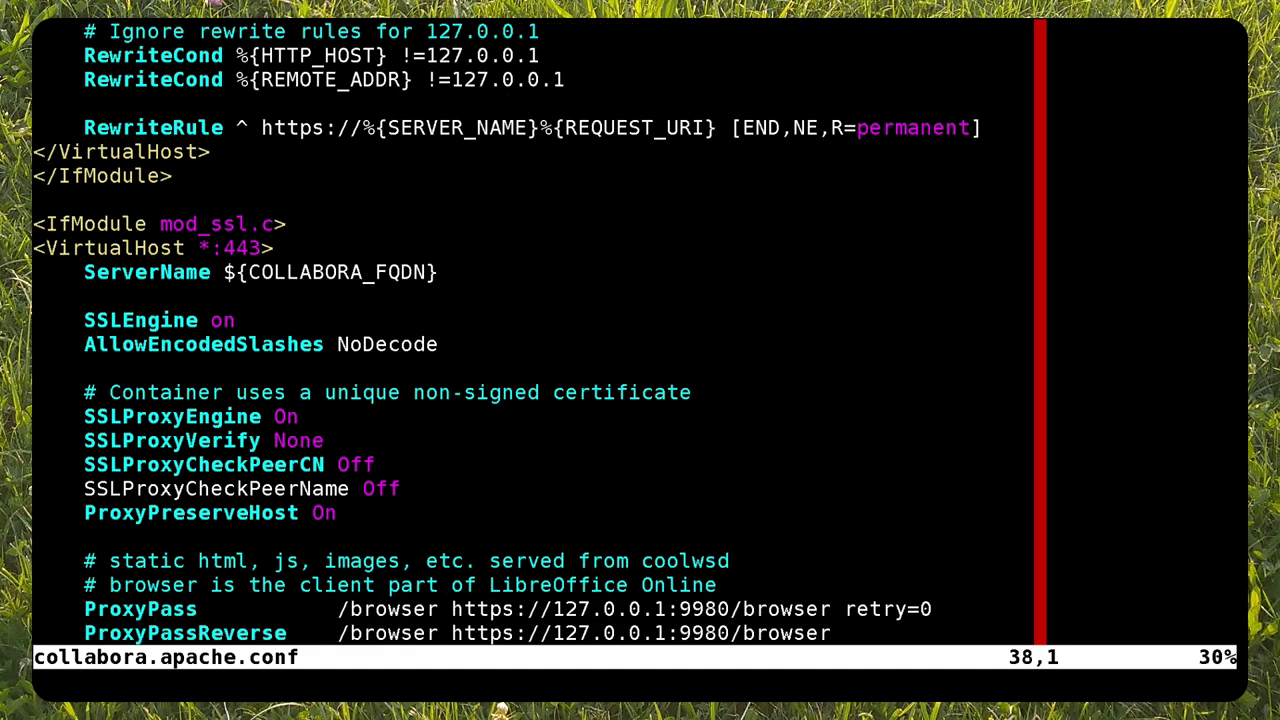
{"action": "key", "text": "j"}
{"action": "key", "text": "j"}
{"action": "key", "text": "j"}
{"action": "key", "text": "j"}
{"action": "key", "text": "j"}
{"action": "key", "text": "j"}
{"action": "key", "text": "j"}
{"action": "key", "text": "j"}
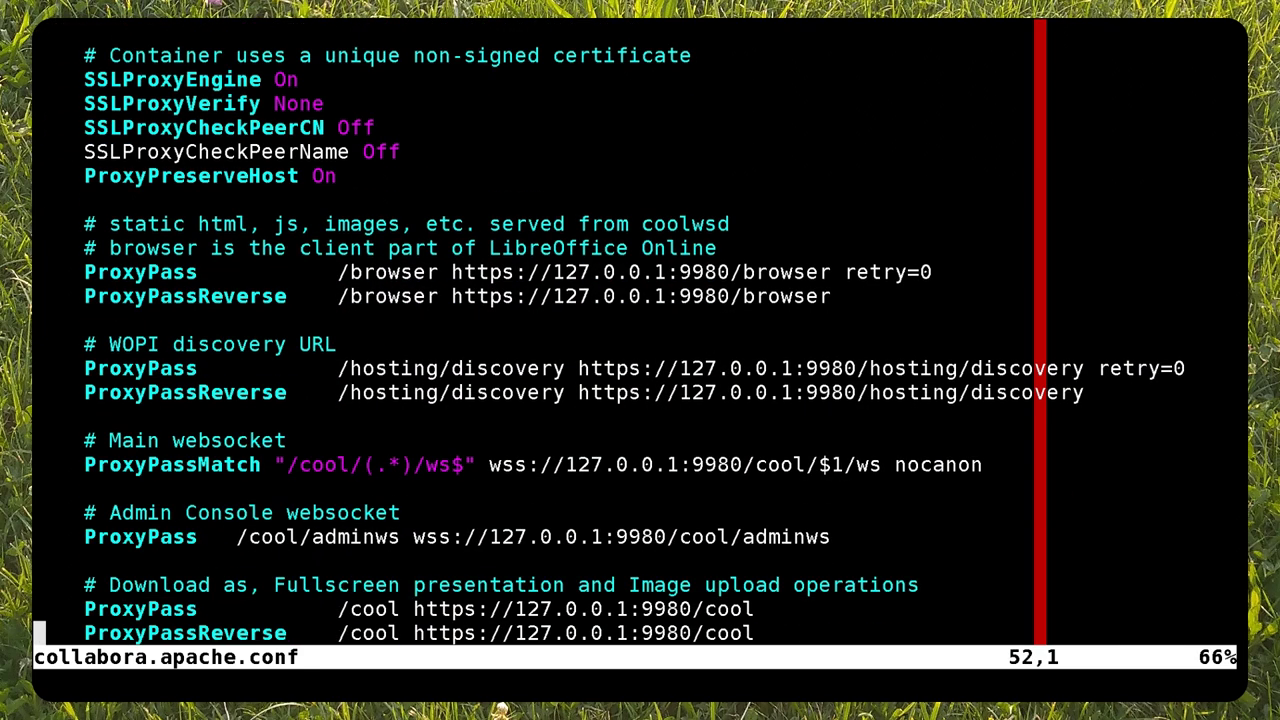
{"action": "key", "text": "j"}
{"action": "key", "text": "j"}
{"action": "key", "text": "j"}
{"action": "key", "text": "j"}
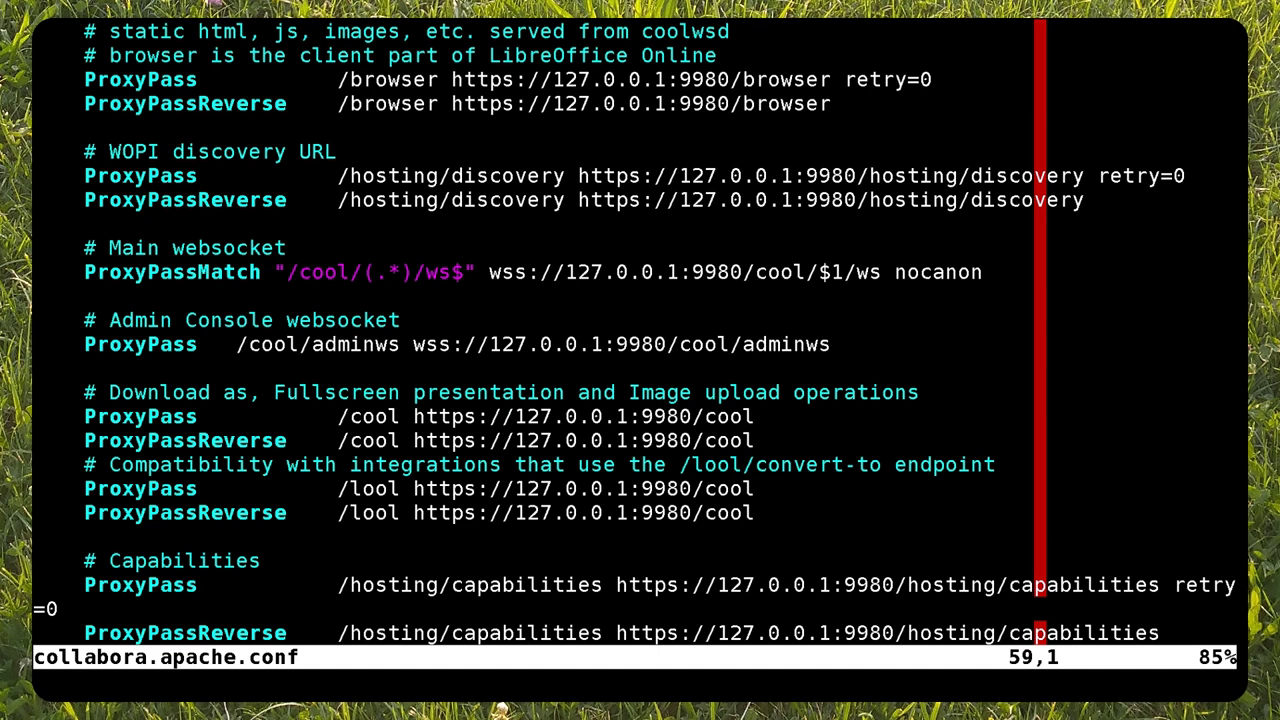
{"action": "key", "text": "j"}
{"action": "key", "text": "j"}
{"action": "key", "text": "j"}
{"action": "key", "text": "j"}
{"action": "key", "text": "j"}
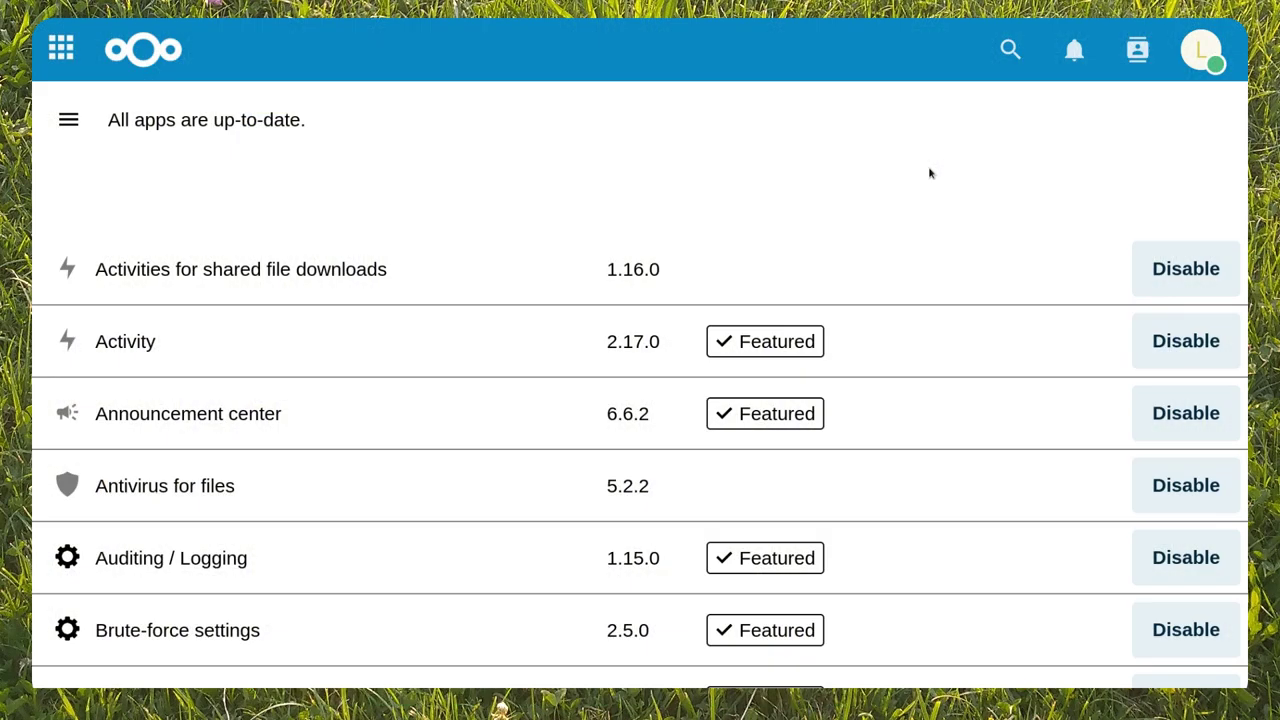
- Search the apps for 'office' and enable Nextcloud Office
{"action": "key", "text": "ctrl+f"}
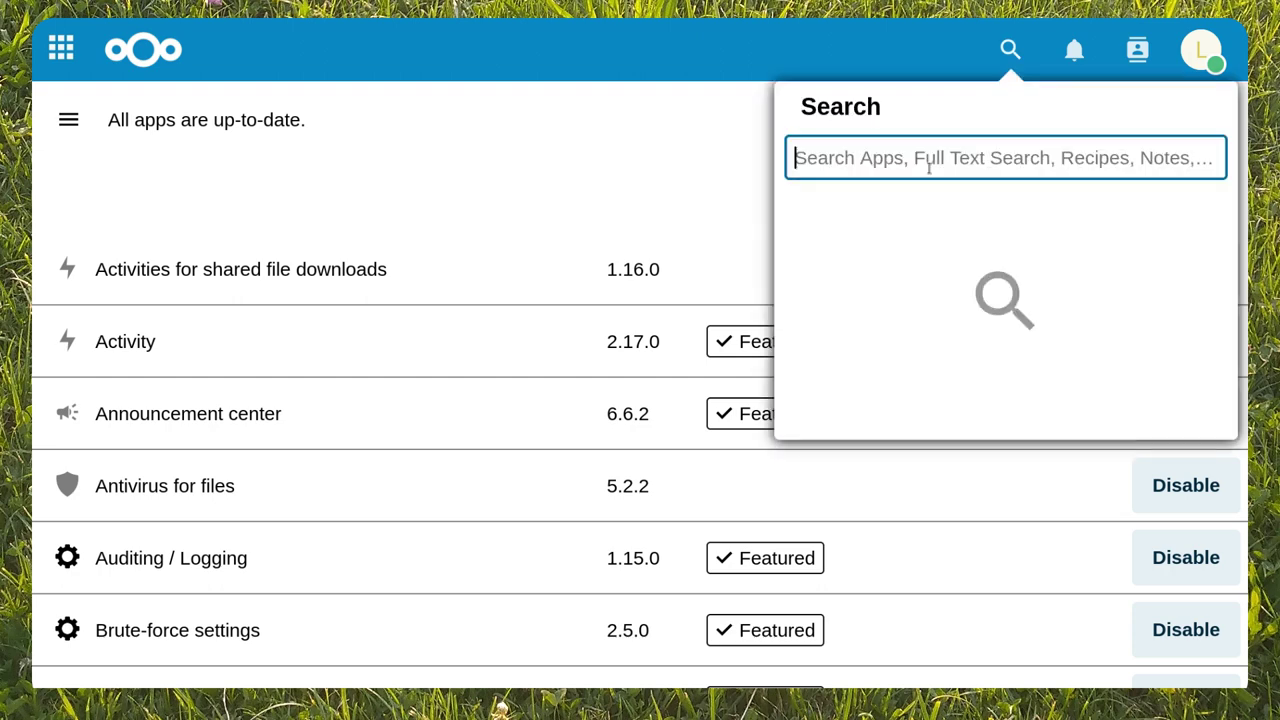
{"action": "type", "text": "office"}
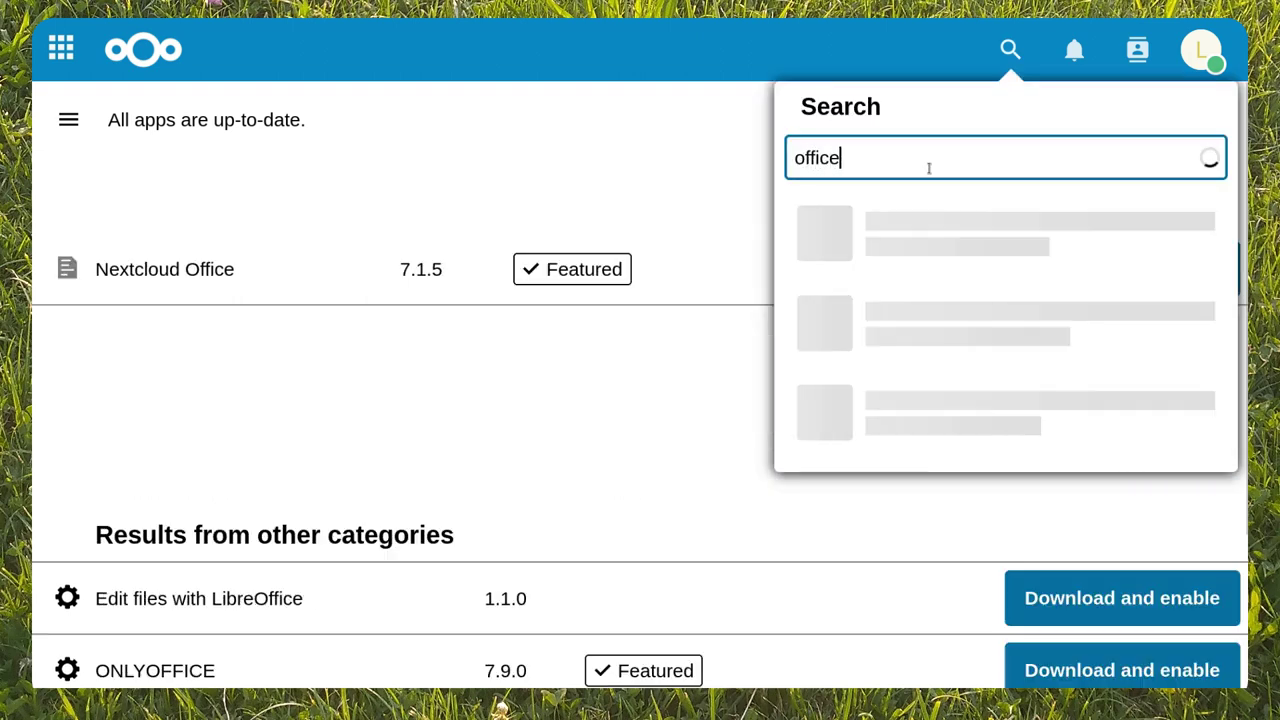
{"action": "left_click", "coordinate": [523, 360]}
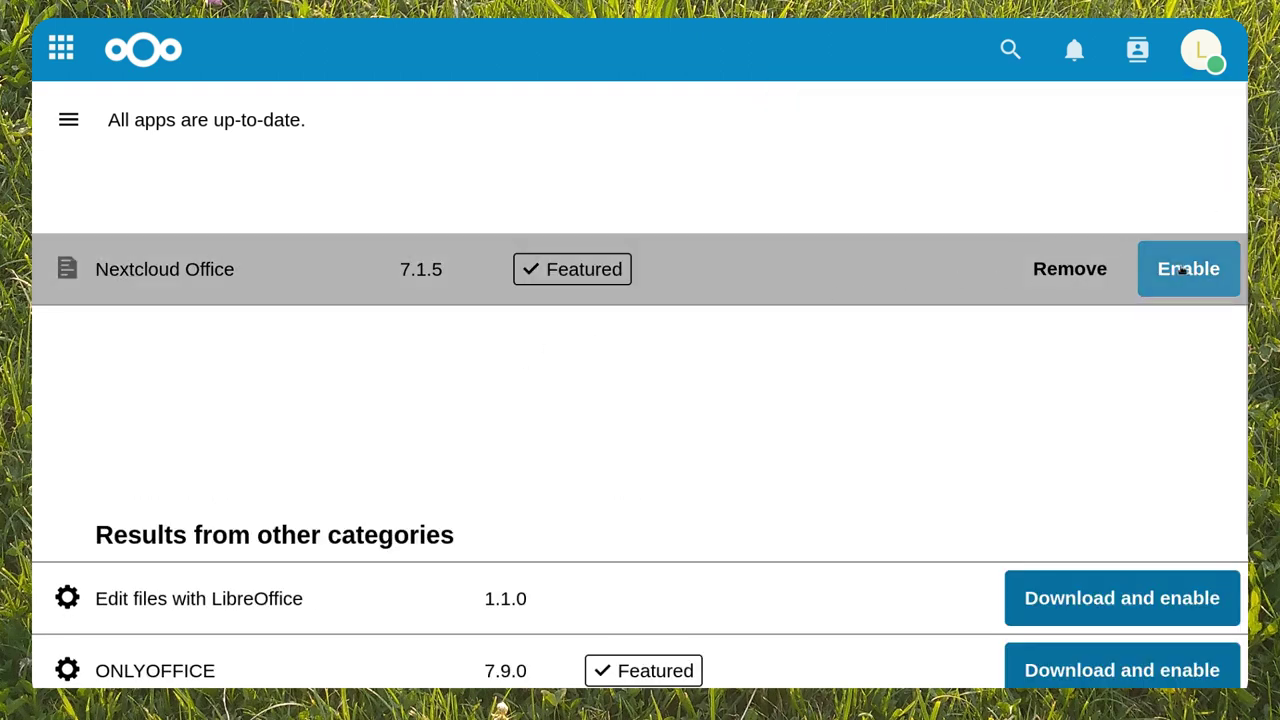
{"action": "left_click", "coordinate": [1171, 271]}
{"action": "left_click", "coordinate": [791, 277]}
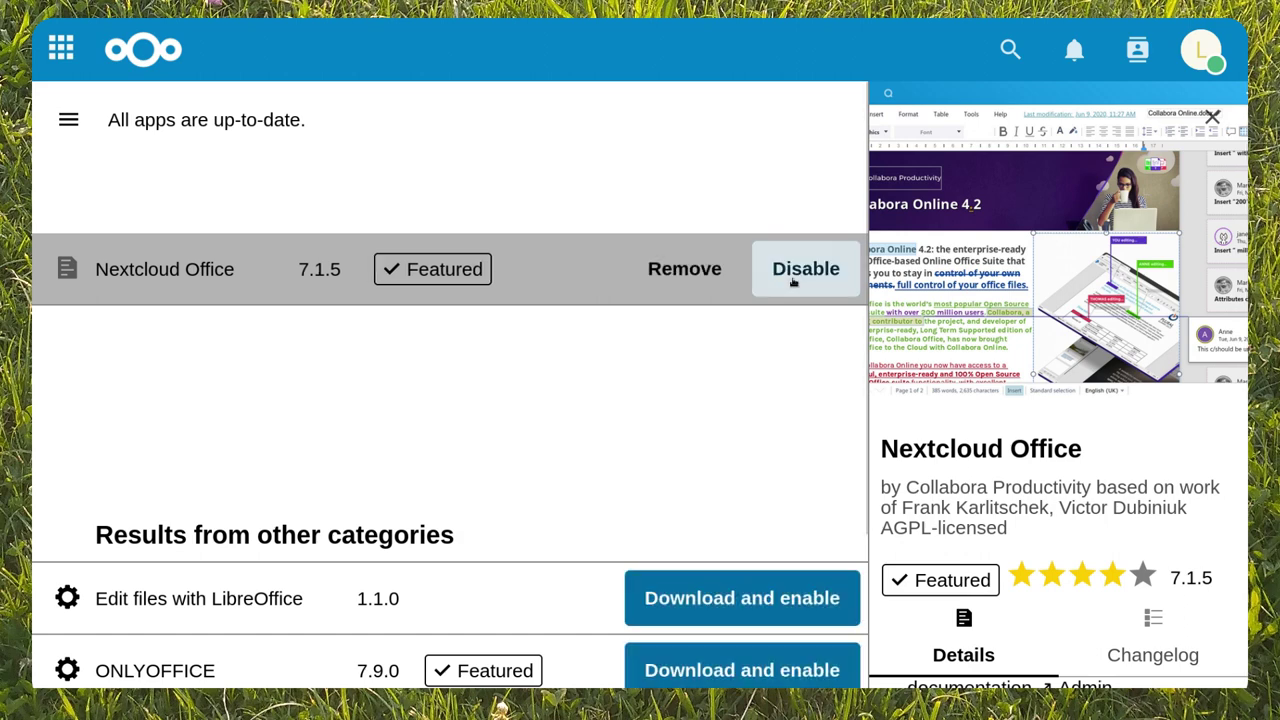
- Go to Administration settings and open the Nextcloud Office settings page
{"action": "left_click", "coordinate": [1200, 58]}
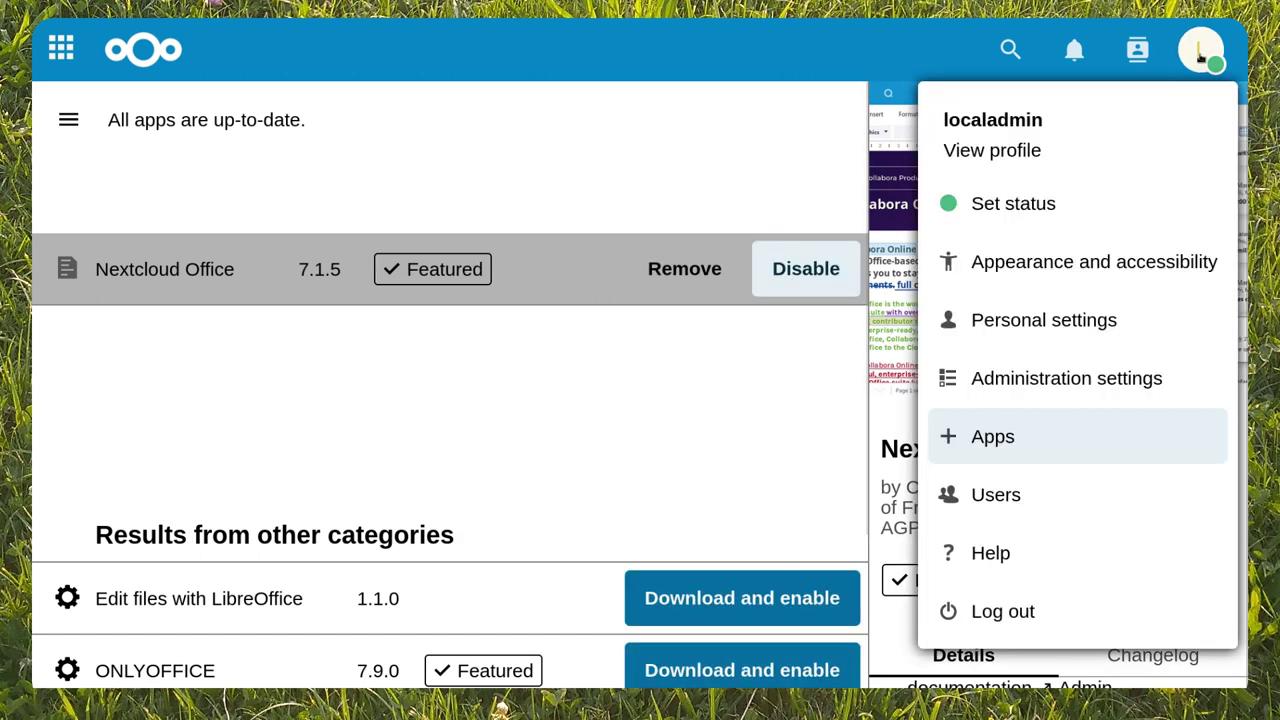
{"action": "left_click", "coordinate": [1070, 375]}
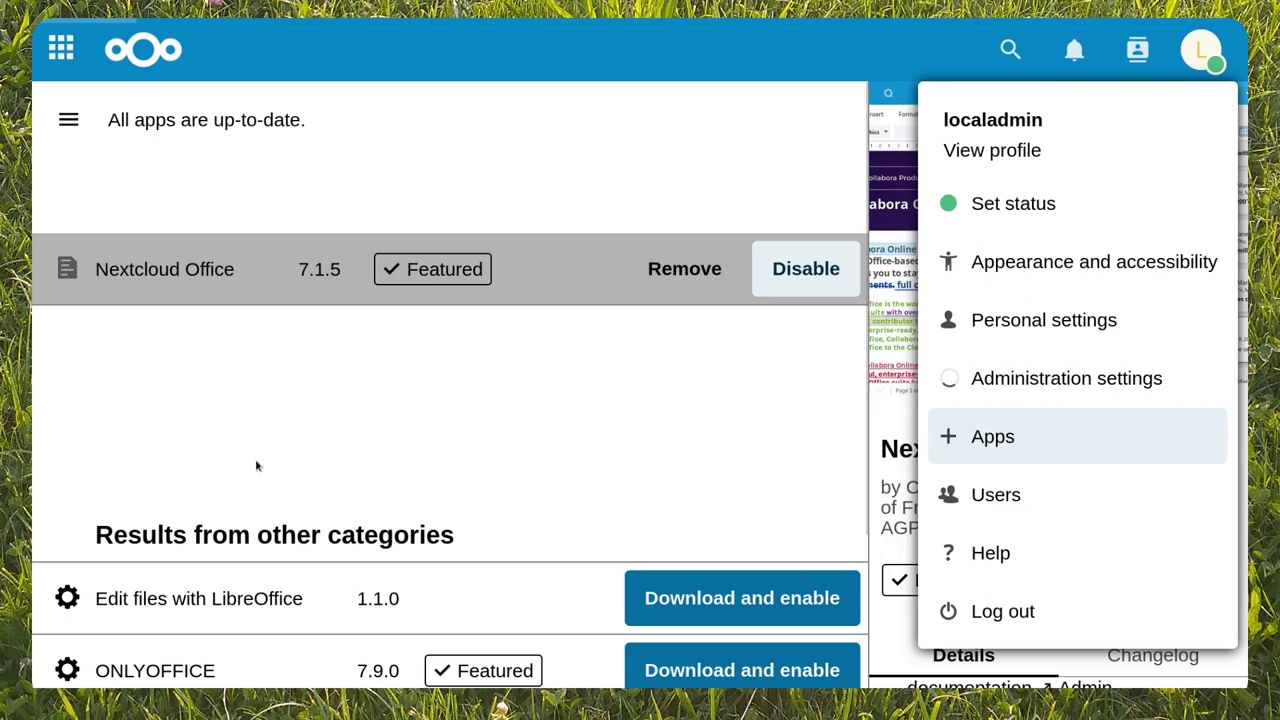
{"action": "left_click", "coordinate": [57, 107]}
{"action": "scroll", "coordinate": [163, 338], "scroll_direction": "down", "scroll_amount": 3}
{"action": "scroll", "coordinate": [200, 414], "scroll_direction": "down", "scroll_amount": 2}
{"action": "scroll", "coordinate": [200, 417], "scroll_direction": "down", "scroll_amount": 4}
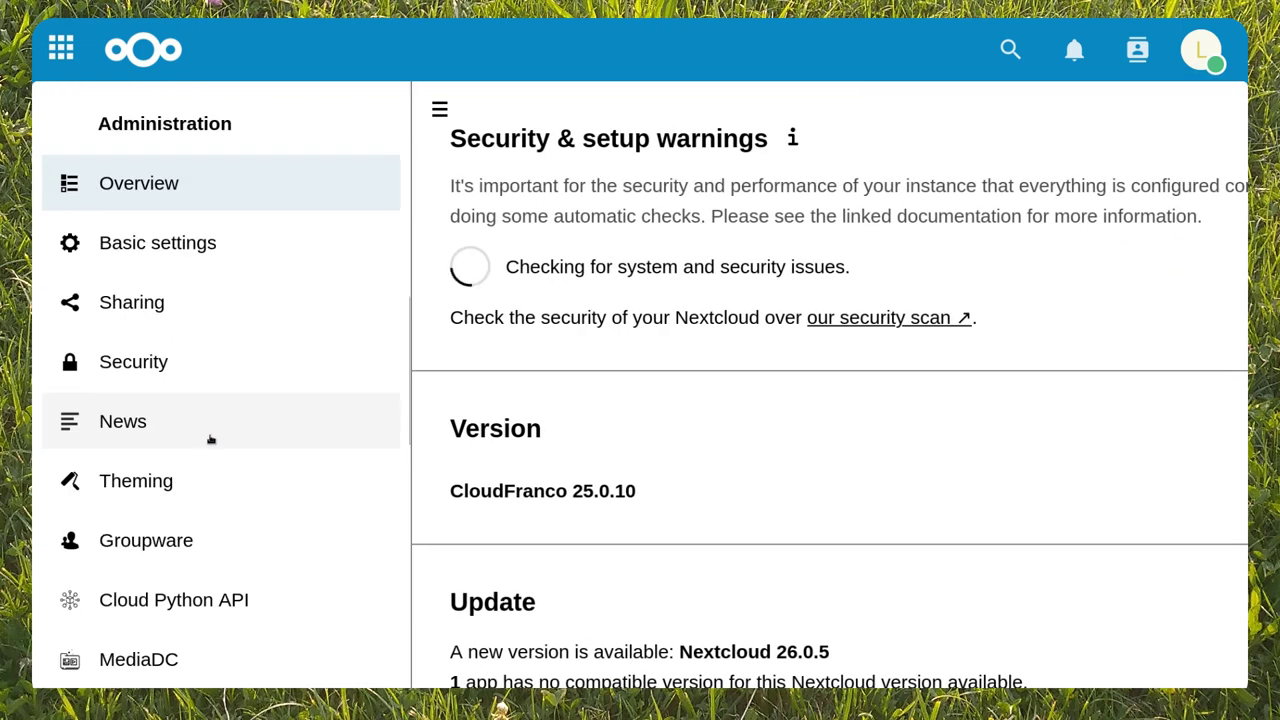
{"action": "scroll", "coordinate": [209, 437], "scroll_direction": "down", "scroll_amount": 6}
{"action": "scroll", "coordinate": [212, 448], "scroll_direction": "down", "scroll_amount": 3}
{"action": "left_click", "coordinate": [220, 420]}
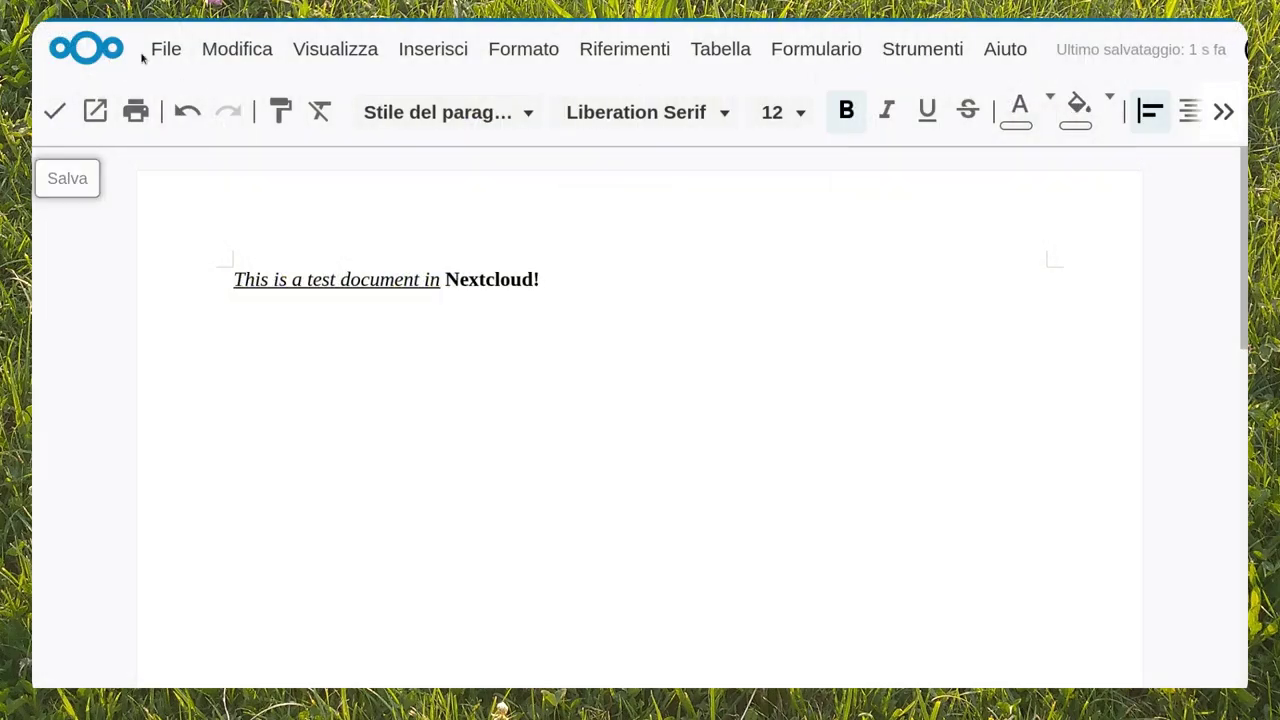
- Close test.odt and create a spreadsheet with rows 1 2 3 4 and a b c d
{"action": "left_click", "coordinate": [155, 50]}
{"action": "left_click", "coordinate": [322, 378]}
{"action": "left_click", "coordinate": [590, 125]}
{"action": "left_click", "coordinate": [730, 414]}
{"action": "key", "text": "Return"}
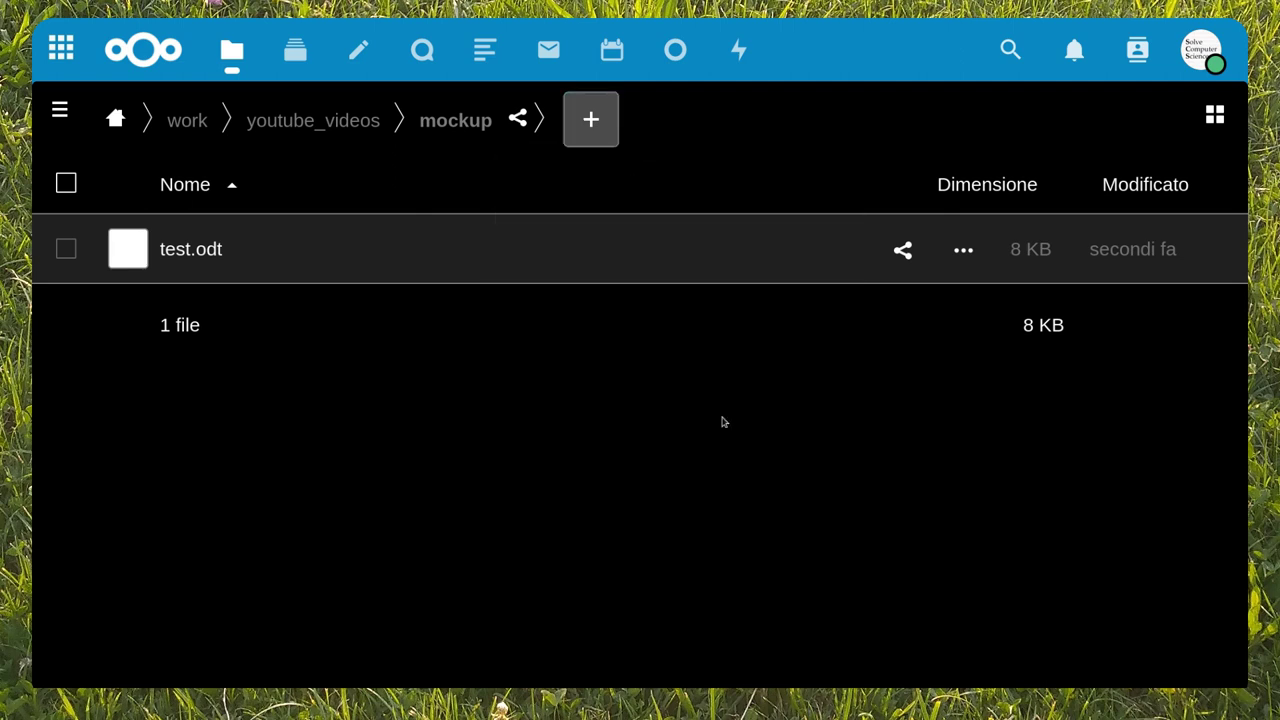
{"action": "type", "text": "1\t2\t3\t4"}
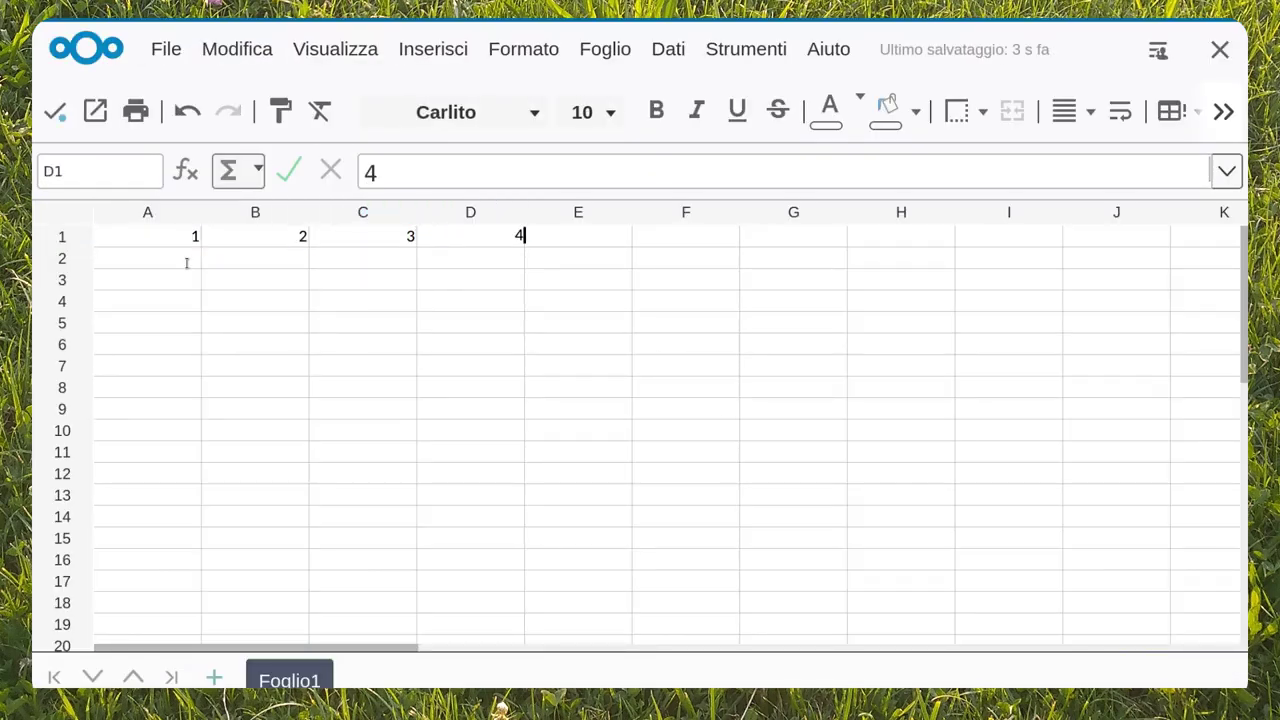
{"action": "type", "text": " a\tb\tc\td"}
{"action": "left_click_drag", "start_coordinate": [450, 258], "coordinate": [174, 237]}
{"action": "left_click", "coordinate": [174, 237]}
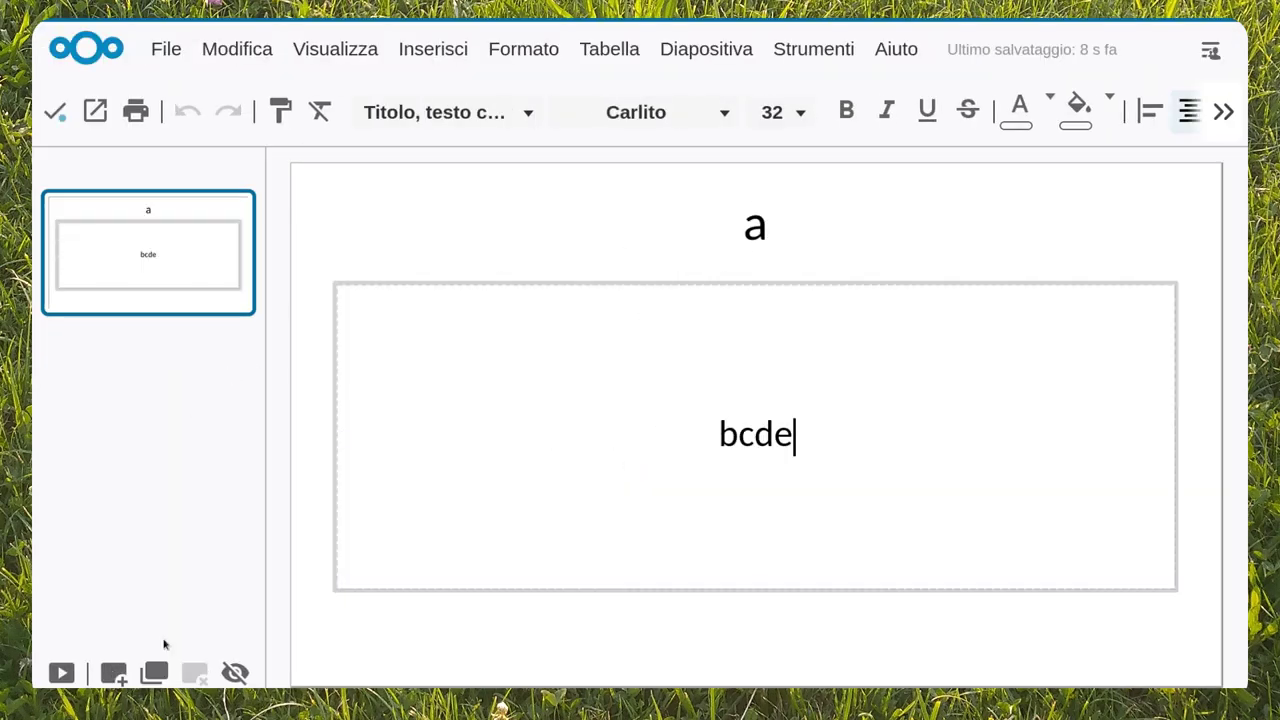
- Add a second presentation slide with title 'd' and body 'efgh', then save
{"action": "left_click", "coordinate": [113, 672]}
{"action": "left_click", "coordinate": [480, 214]}
{"action": "type", "text": "d"}
{"action": "left_click", "coordinate": [536, 361]}
{"action": "type", "text": "efgh"}
{"action": "left_click", "coordinate": [55, 112]}
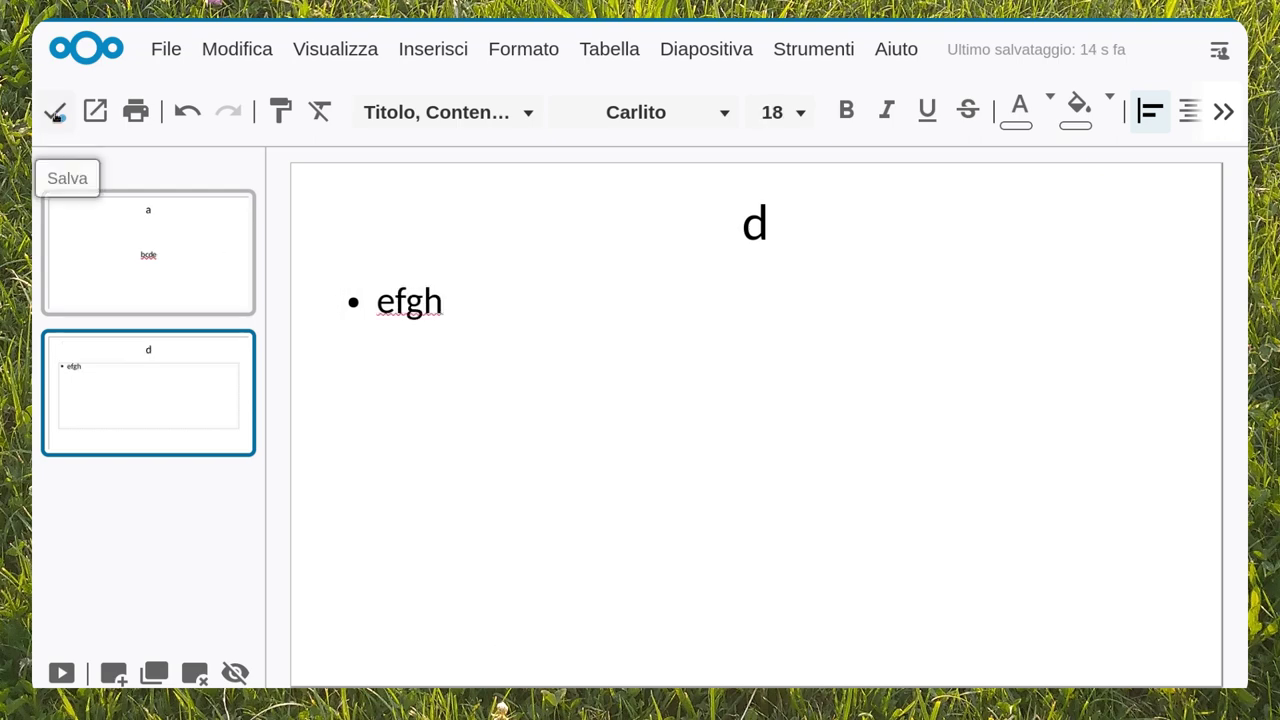
- Close the presentation and reopen test.odt
{"action": "left_click", "coordinate": [166, 49]}
{"action": "left_click", "coordinate": [260, 346]}
{"action": "left_click", "coordinate": [378, 360]}
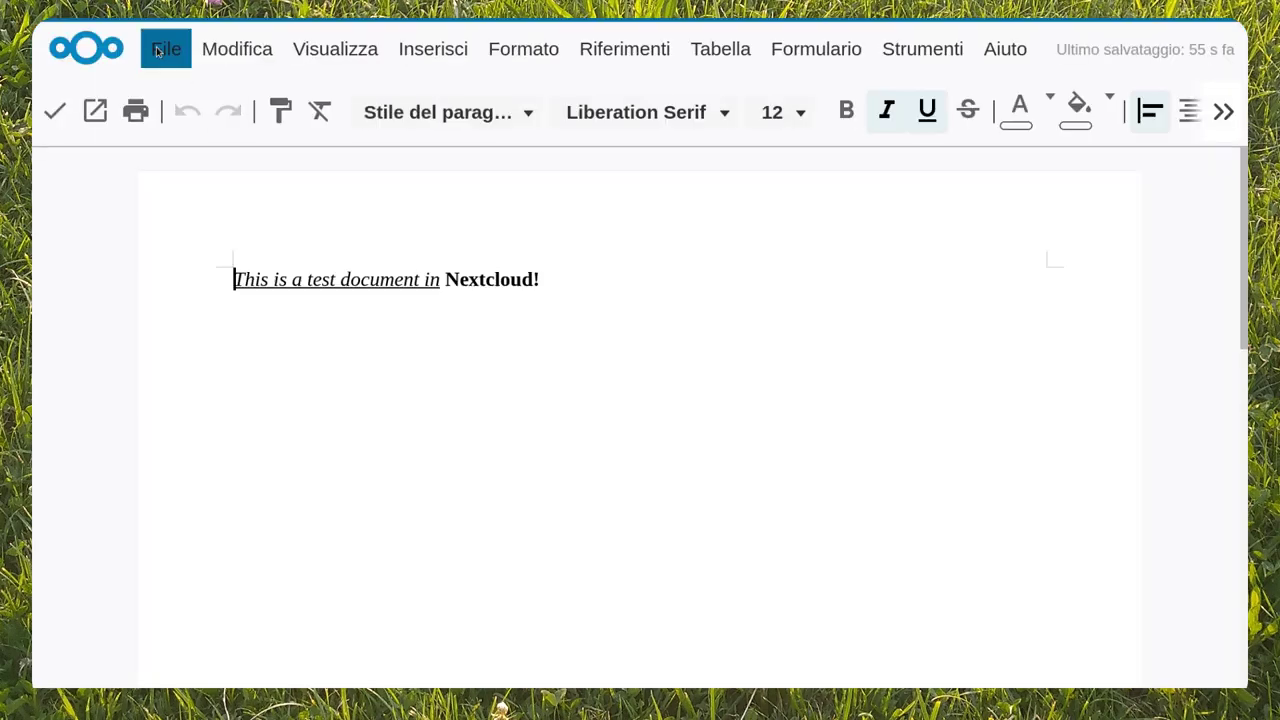